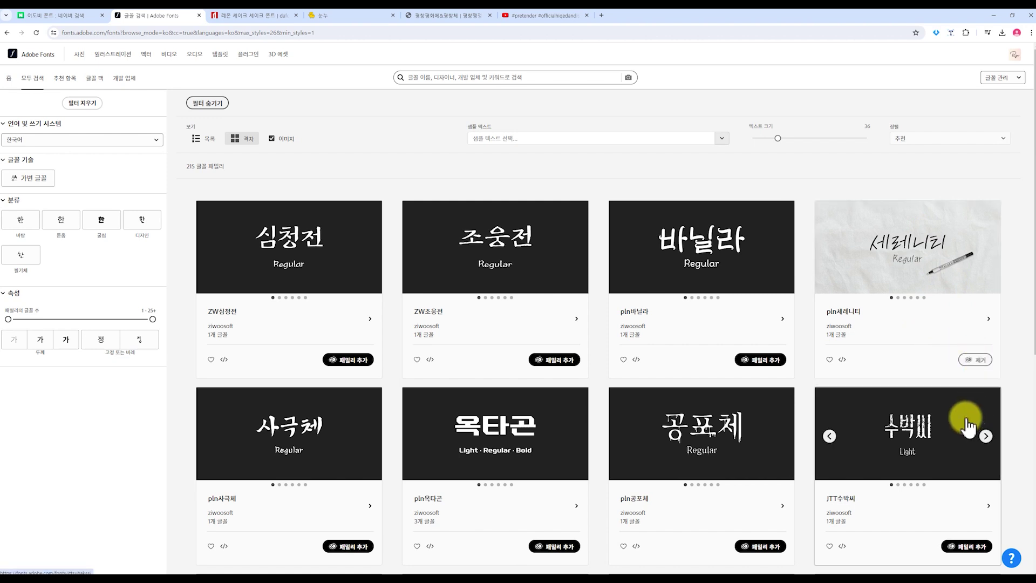
Step: Remove the pln세레니티 font family from the added fonts and open its detail page
{"action": "left_click", "coordinate": [973, 359]}
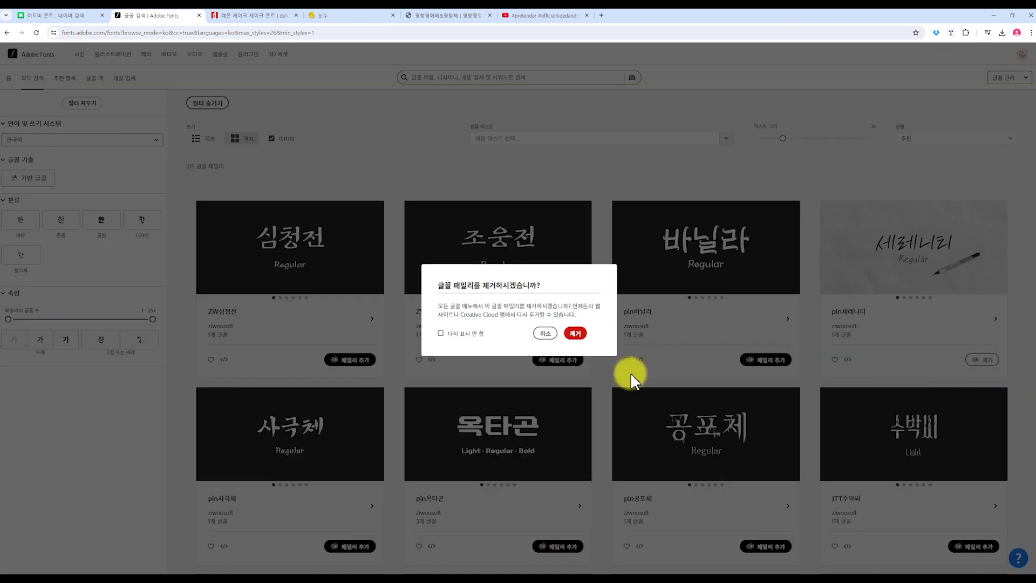
{"action": "left_click", "coordinate": [575, 332]}
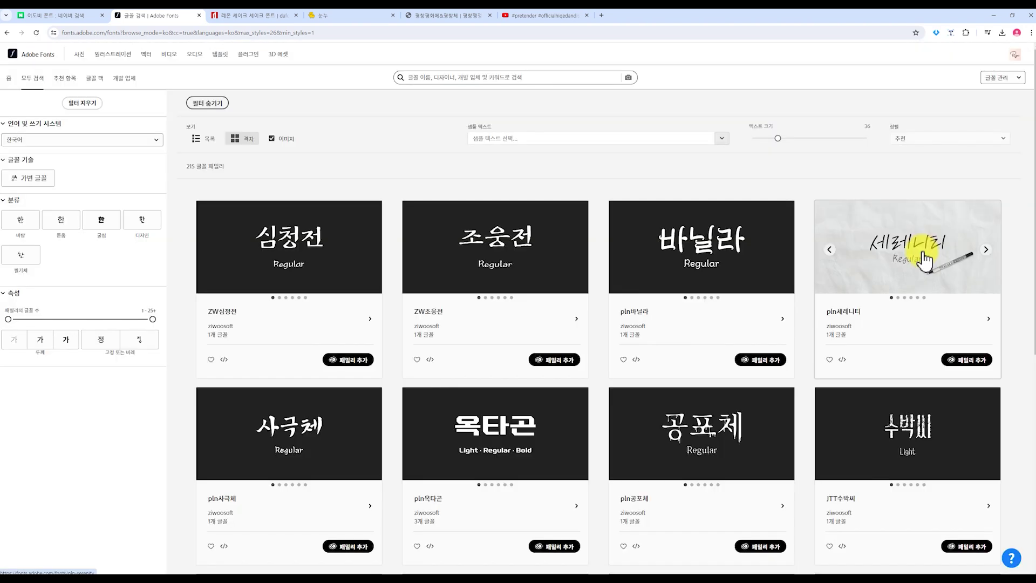
{"action": "left_click", "coordinate": [944, 280]}
Step: Preview the pln세레니티 font with the sample text "내가 원하는 문구"
{"action": "left_click", "coordinate": [394, 296]}
{"action": "key", "text": "ctrl+a"}
{"action": "type", "text": "내가 ㅇ"}
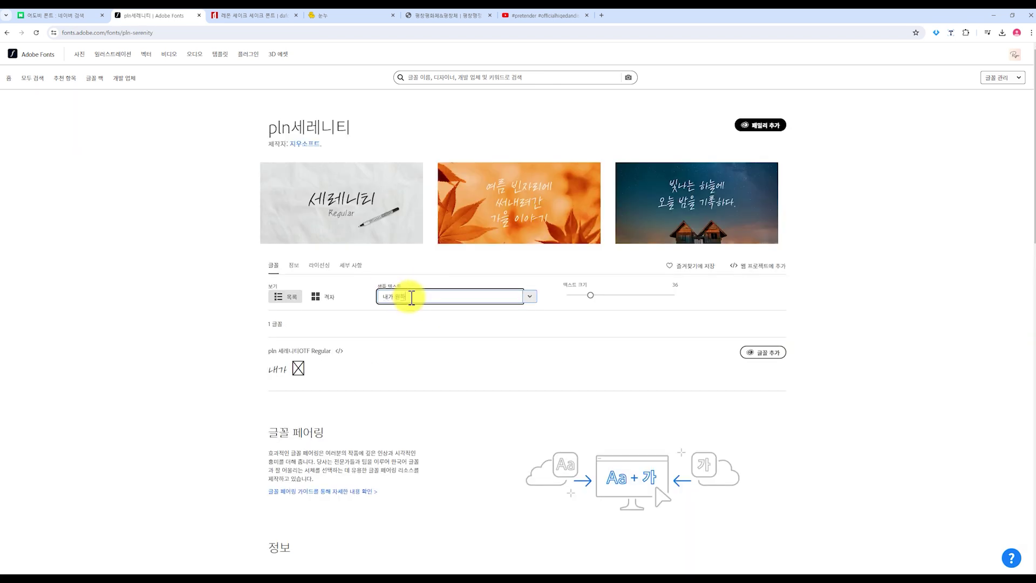
{"action": "mouse_move", "coordinate": [358, 363]}
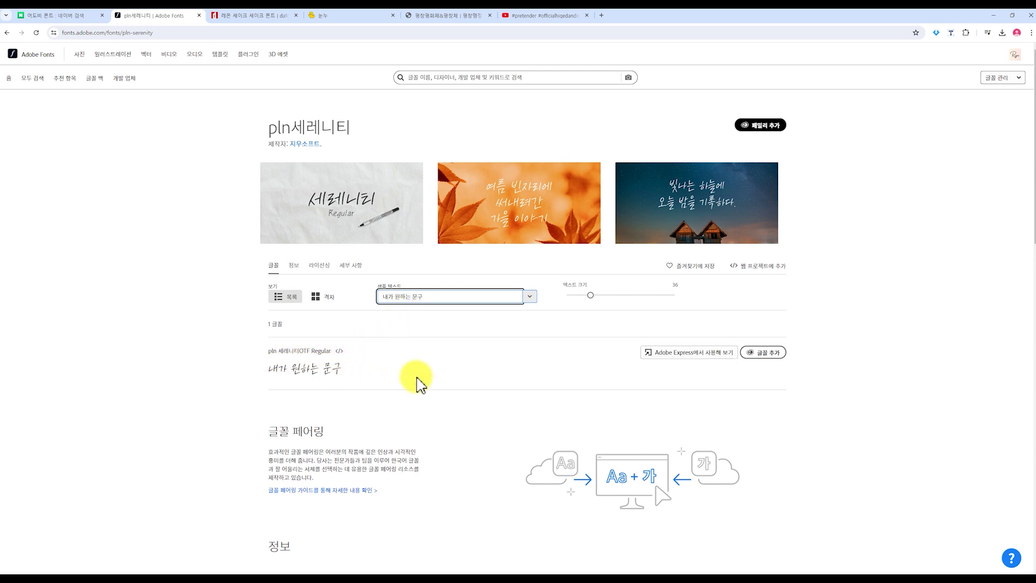
Step: Examine the font's licensing information on permitted uses: design projects, website publishing, PDF, and video and broadcasting
{"action": "scroll", "coordinate": [904, 398], "scroll_direction": "down", "scroll_amount": 10}
{"action": "scroll", "coordinate": [904, 398], "scroll_direction": "up", "scroll_amount": 1}
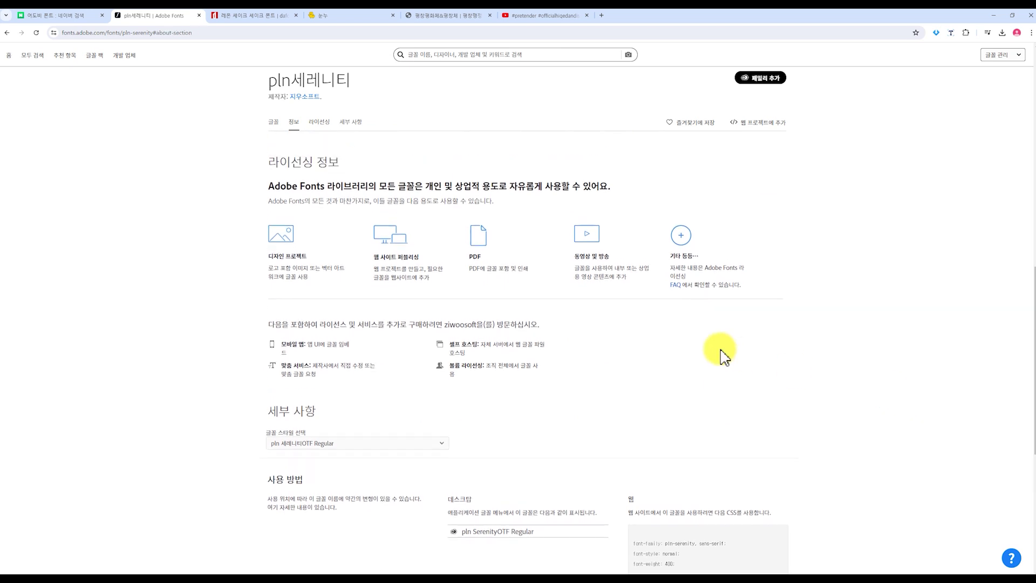
{"action": "left_click_drag", "start_coordinate": [268, 267], "coordinate": [345, 279]}
{"action": "left_click", "coordinate": [326, 283]}
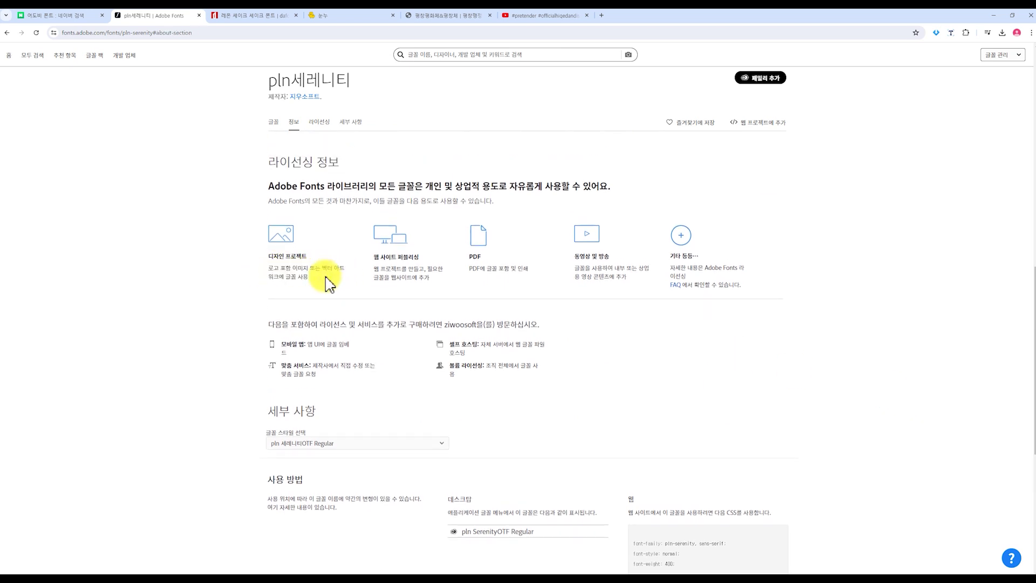
{"action": "triple_click", "coordinate": [382, 257]}
{"action": "double_click", "coordinate": [475, 256]}
{"action": "left_click_drag", "start_coordinate": [574, 256], "coordinate": [613, 264]}
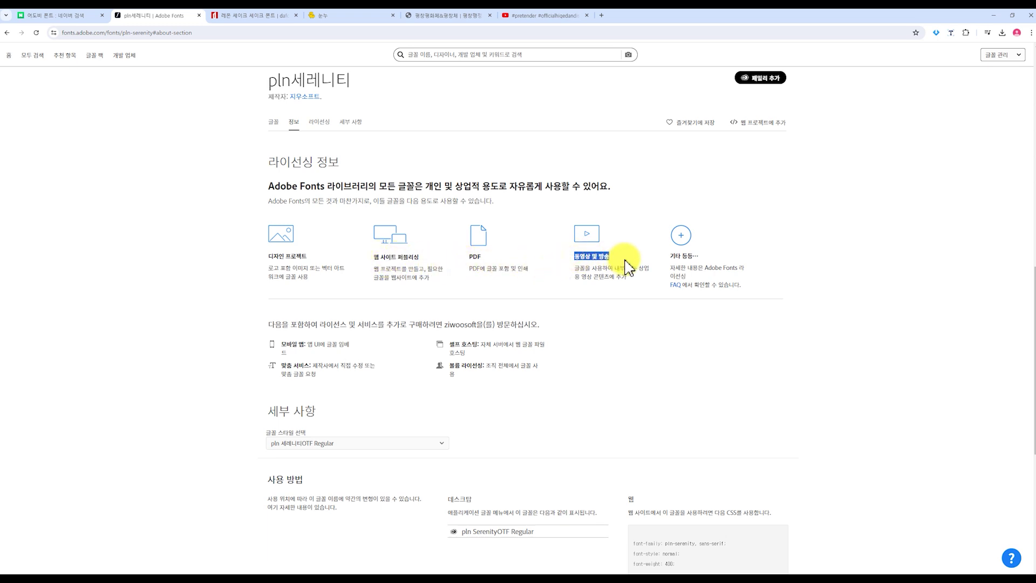
{"action": "left_click_drag", "start_coordinate": [576, 254], "coordinate": [619, 255]}
{"action": "left_click", "coordinate": [645, 302]}
{"action": "scroll", "coordinate": [607, 373], "scroll_direction": "up", "scroll_amount": 3}
{"action": "scroll", "coordinate": [312, 261], "scroll_direction": "down", "scroll_amount": 2}
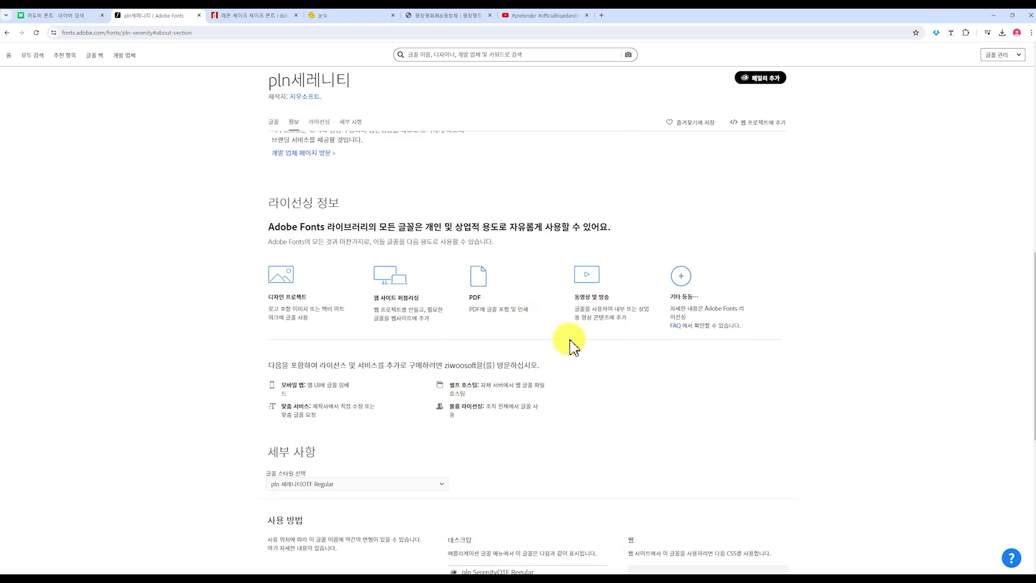
{"action": "scroll", "coordinate": [570, 347], "scroll_direction": "up", "scroll_amount": 10}
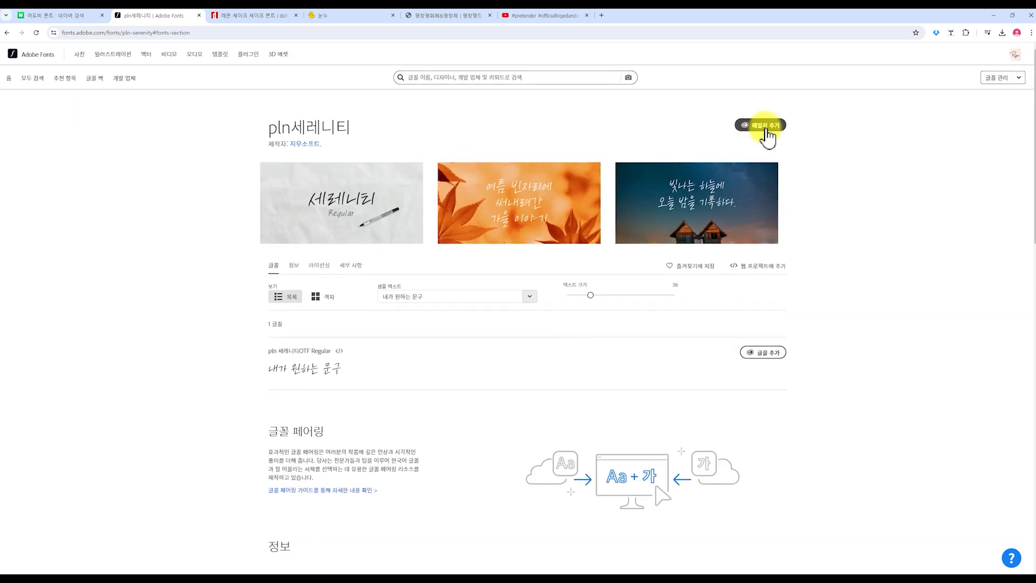
Step: Add the pln세레니티 font family to the Adobe apps and dismiss the notice
{"action": "left_click", "coordinate": [765, 128]}
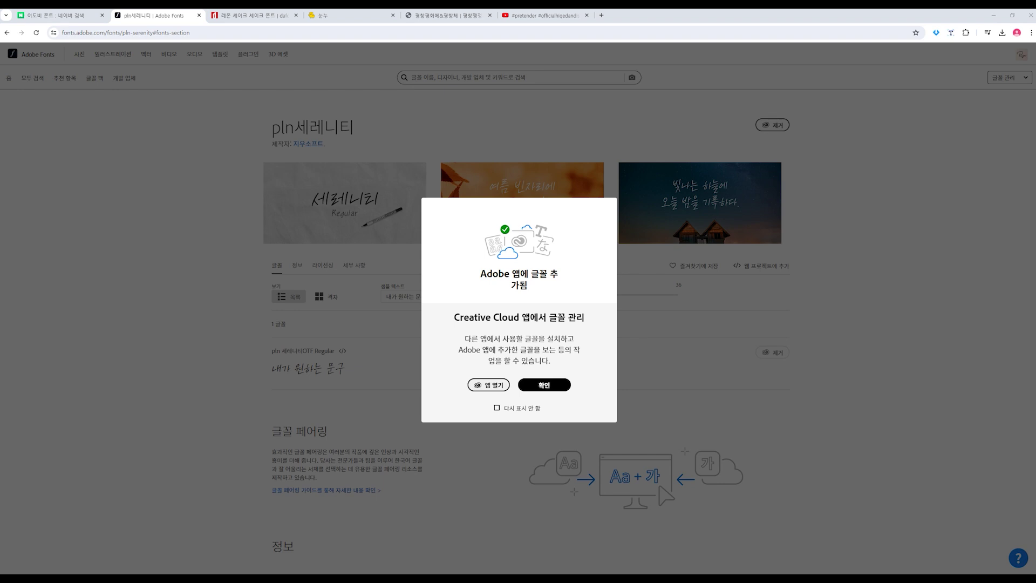
{"action": "left_click", "coordinate": [545, 388]}
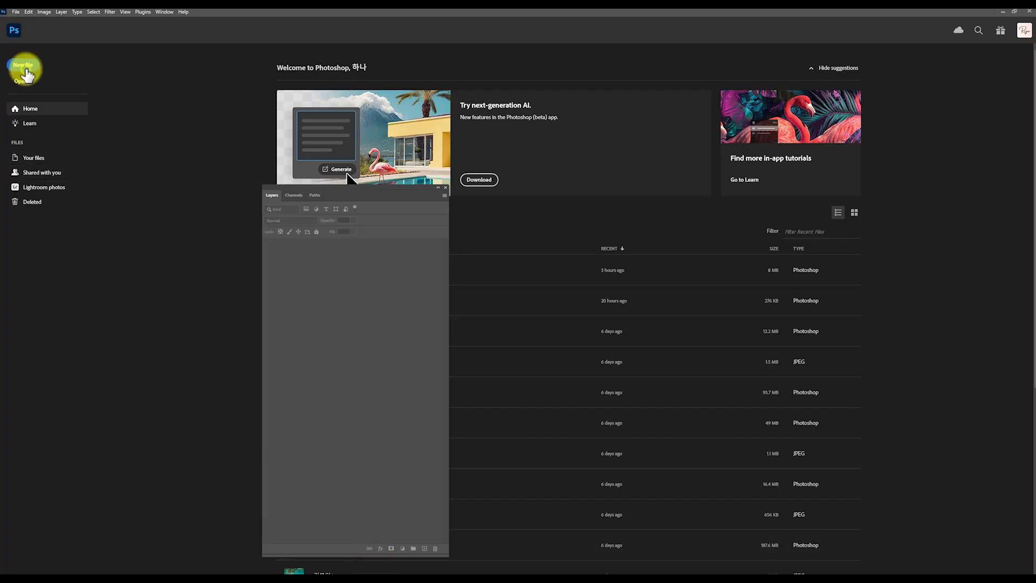
Step: Switch to Photoshop and create a new document 1000 pixels wide and 1000 pixels high
{"action": "left_click", "coordinate": [24, 66]}
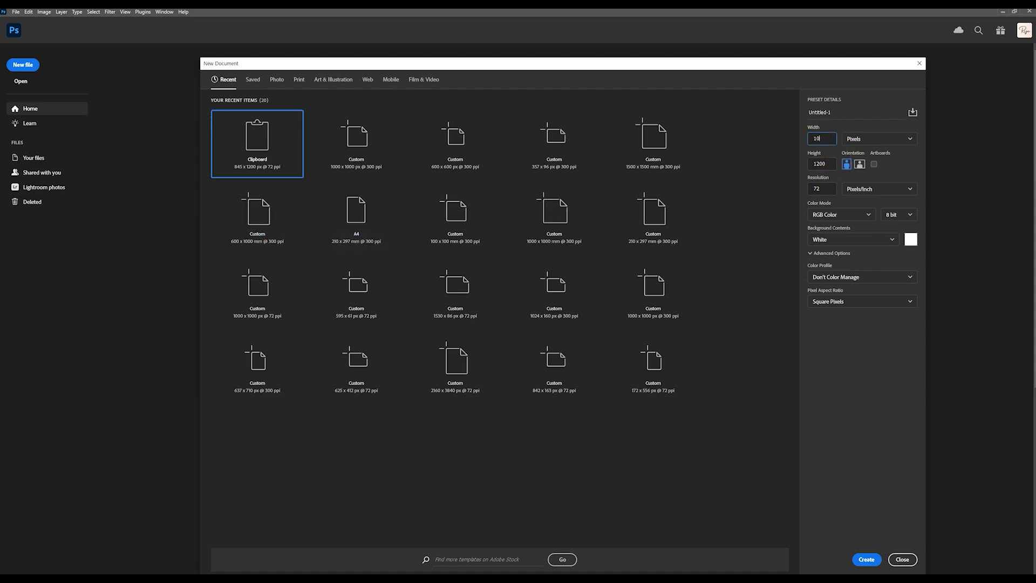
{"action": "type", "text": "1000"}
{"action": "key", "text": "Tab"}
{"action": "type", "text": "1000"}
{"action": "left_click", "coordinate": [866, 559]}
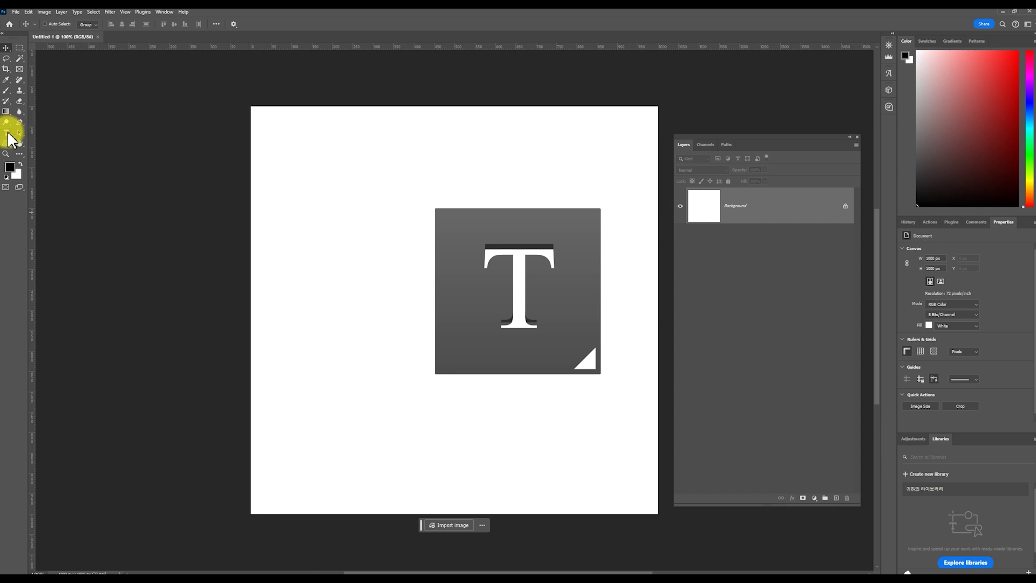
Step: Add a horizontal text layer reading "예쁜 폰트" in the upper left area of the canvas
{"action": "left_click", "coordinate": [7, 134]}
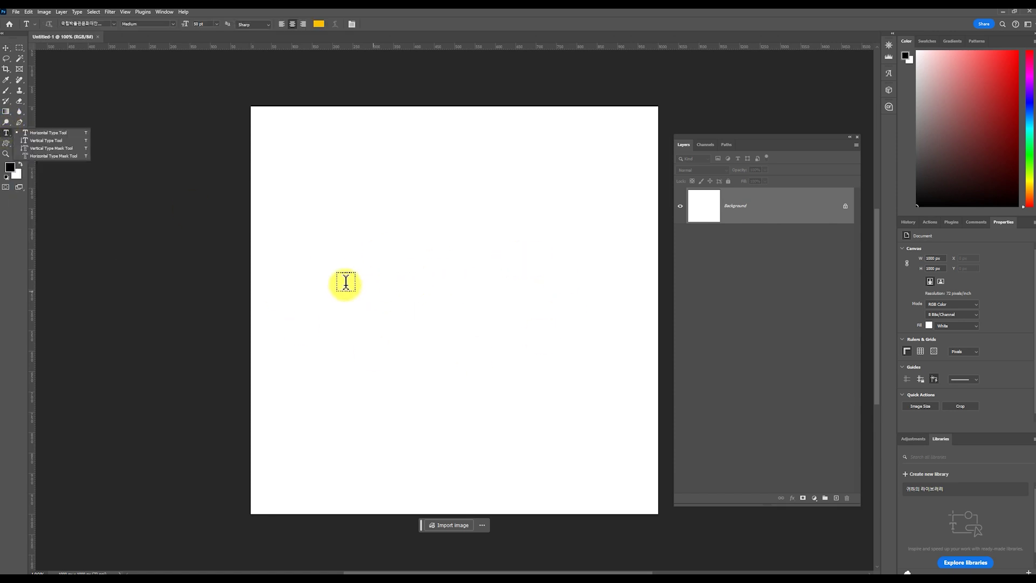
{"action": "left_click", "coordinate": [319, 192]}
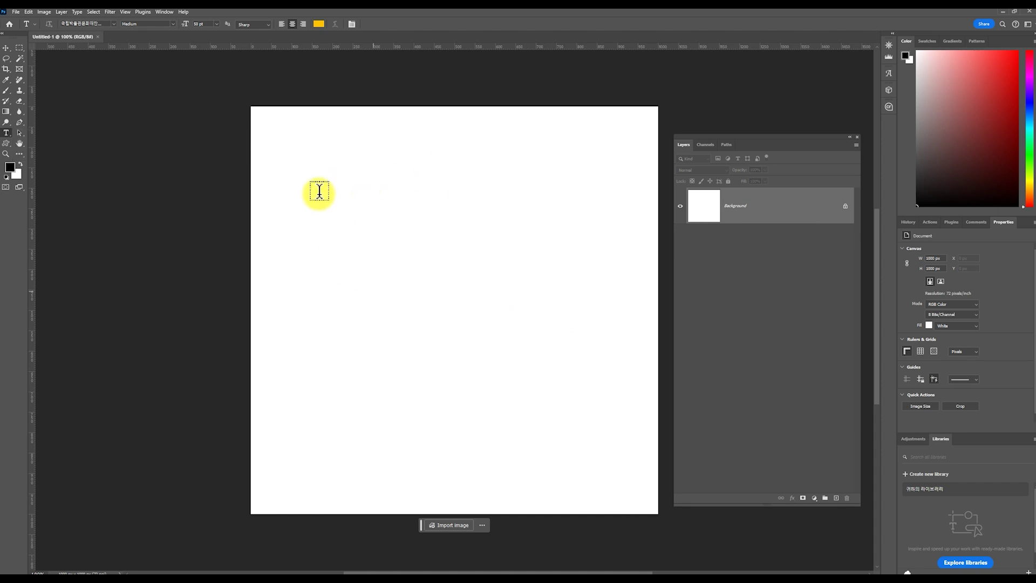
{"action": "left_click", "coordinate": [319, 191]}
{"action": "key", "text": "BackSpace"}
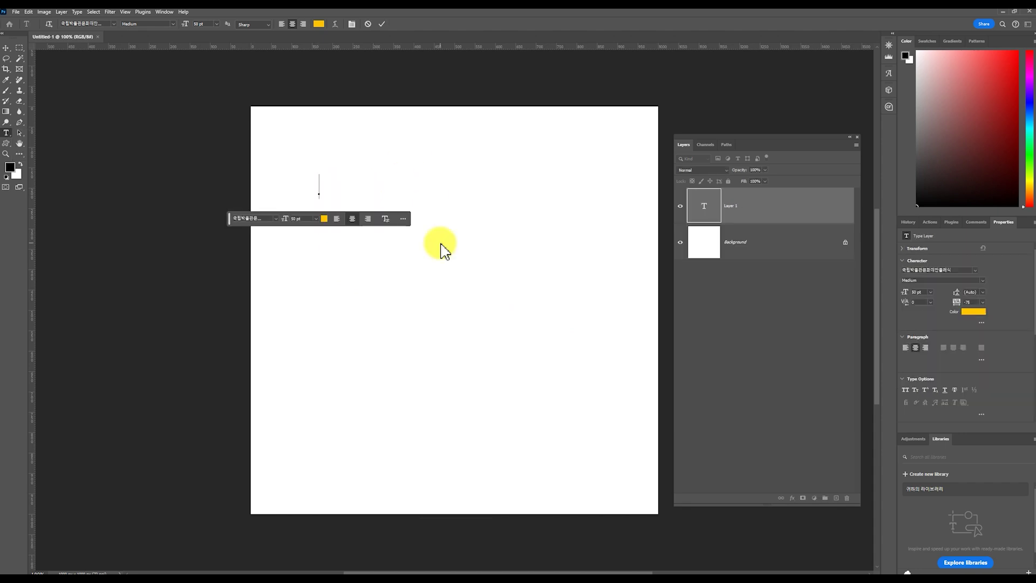
{"action": "type", "text": "예쁜 폰트"}
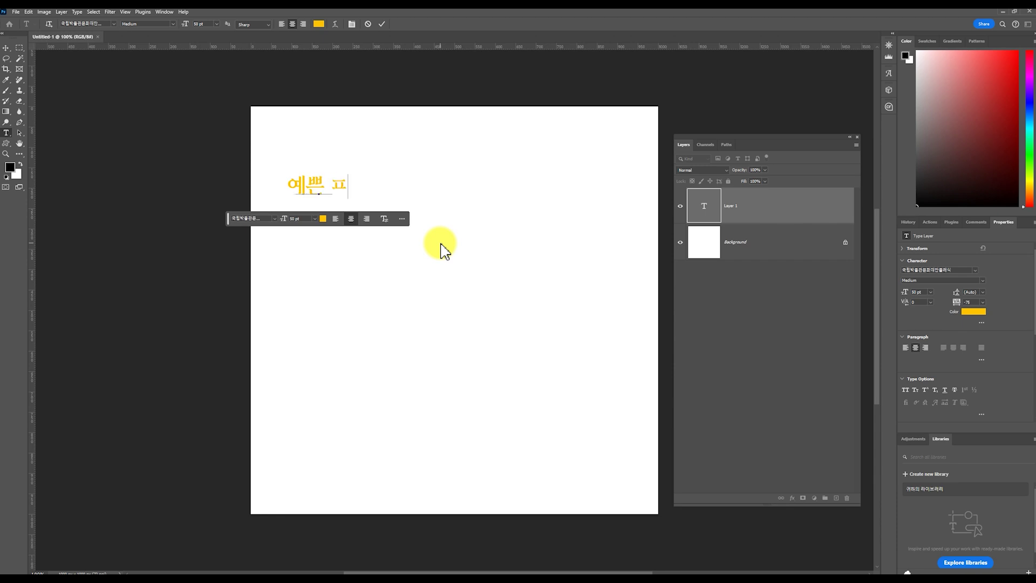
Step: Select the whole "예쁜 폰트" text and look at the different places where its font can be chosen
{"action": "triple_click", "coordinate": [337, 186]}
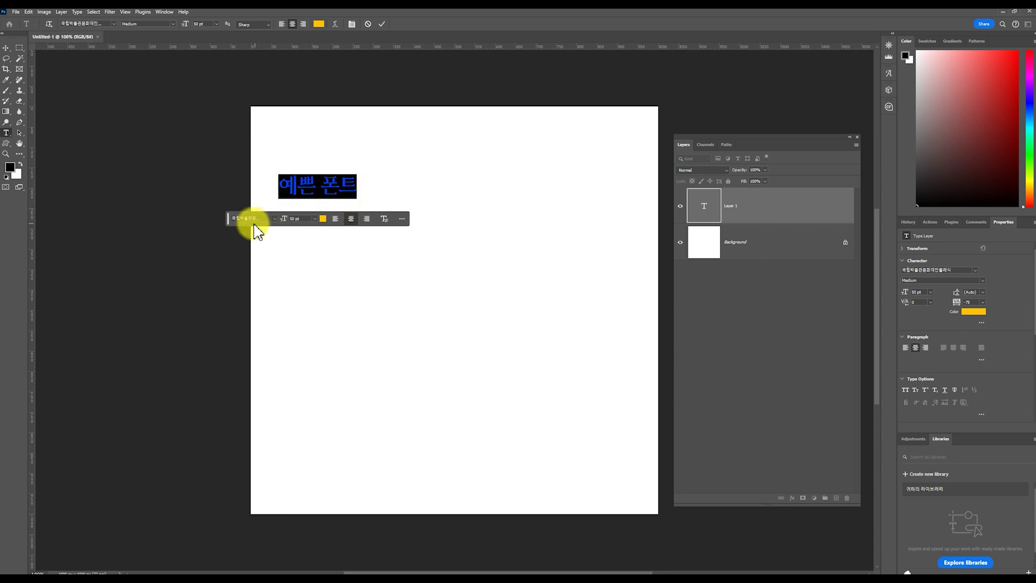
{"action": "left_click", "coordinate": [313, 185]}
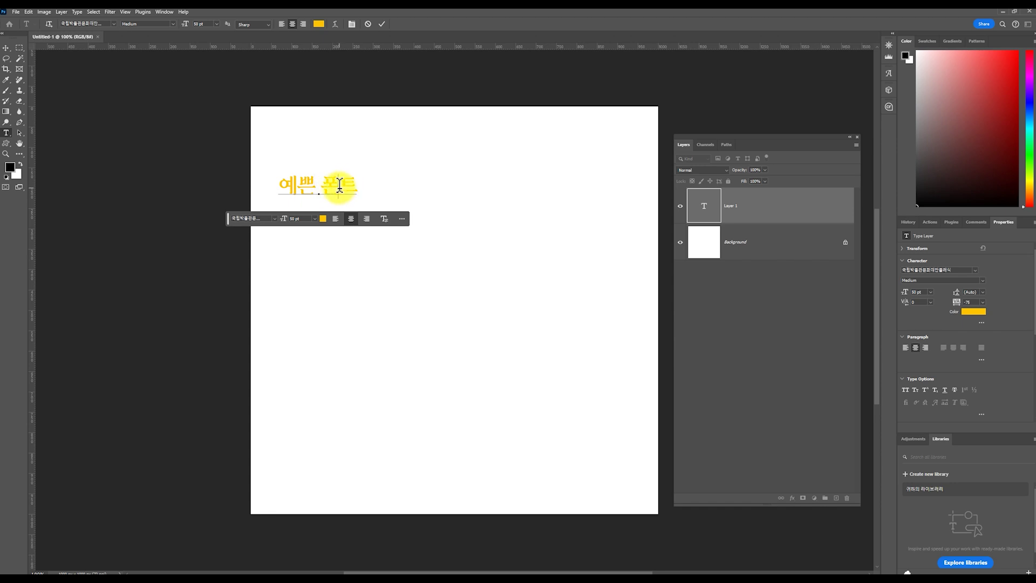
{"action": "triple_click", "coordinate": [312, 184]}
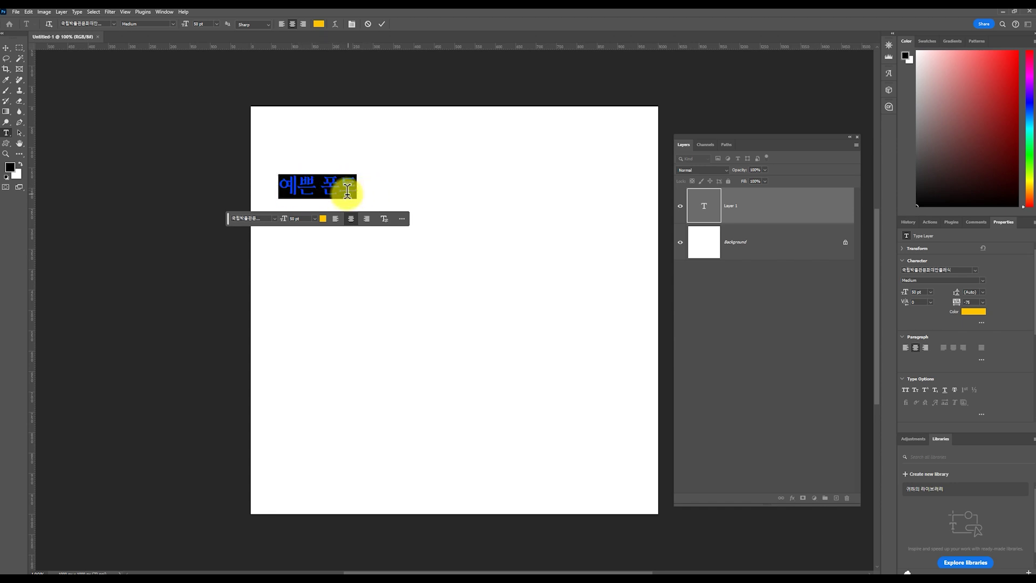
{"action": "left_click", "coordinate": [274, 218]}
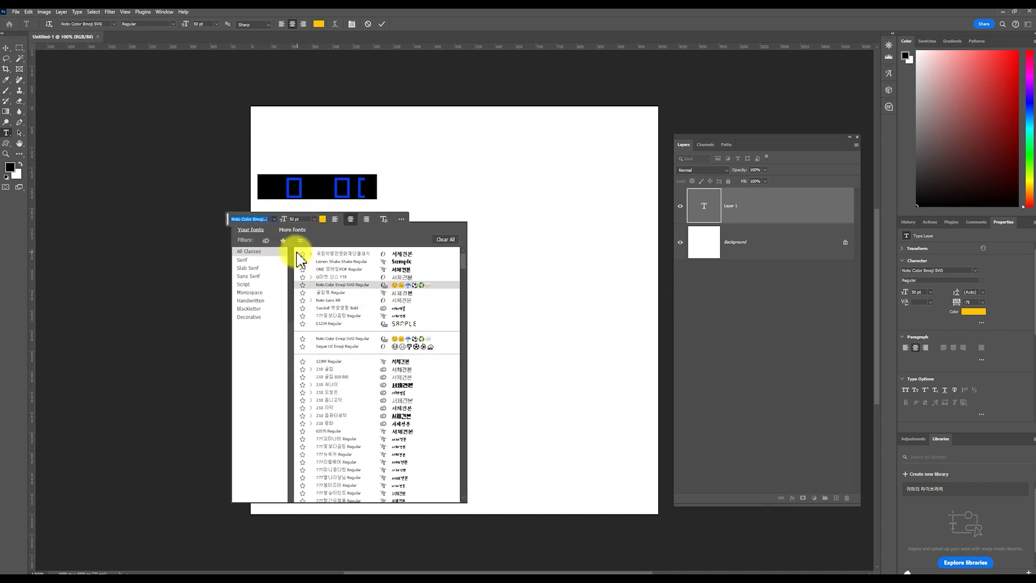
{"action": "left_click", "coordinate": [278, 219]}
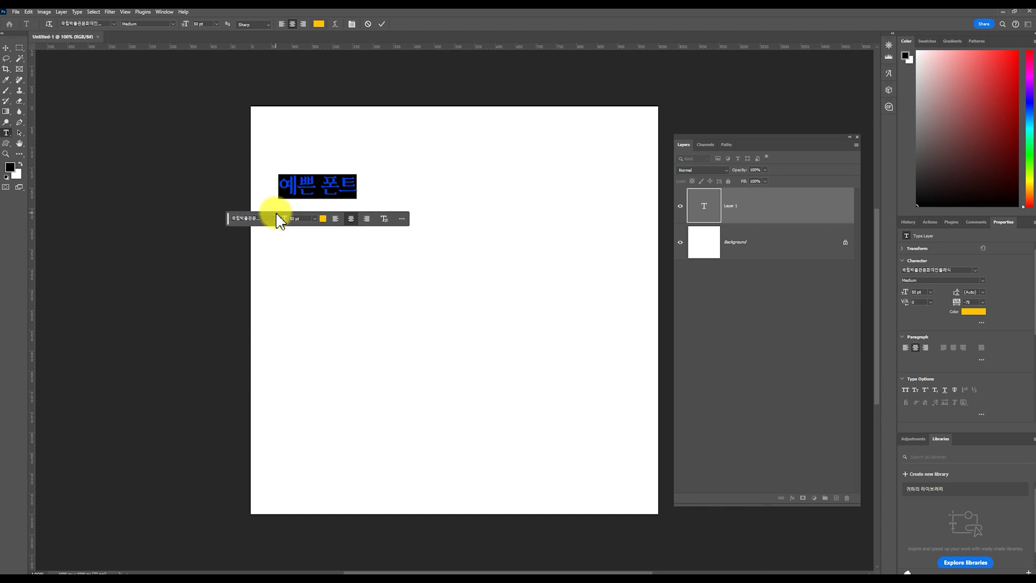
{"action": "left_click", "coordinate": [110, 24]}
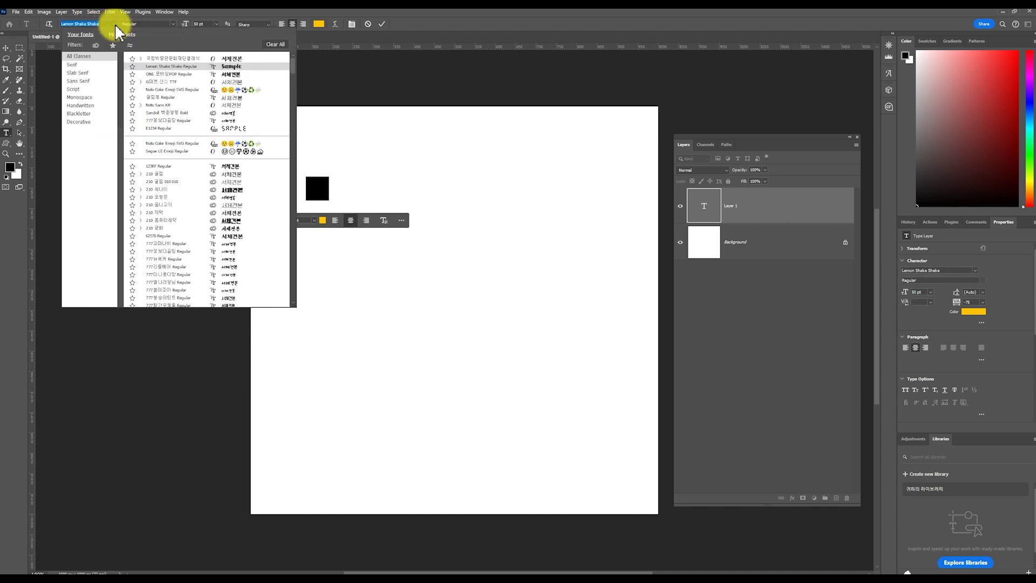
{"action": "key", "text": "Escape"}
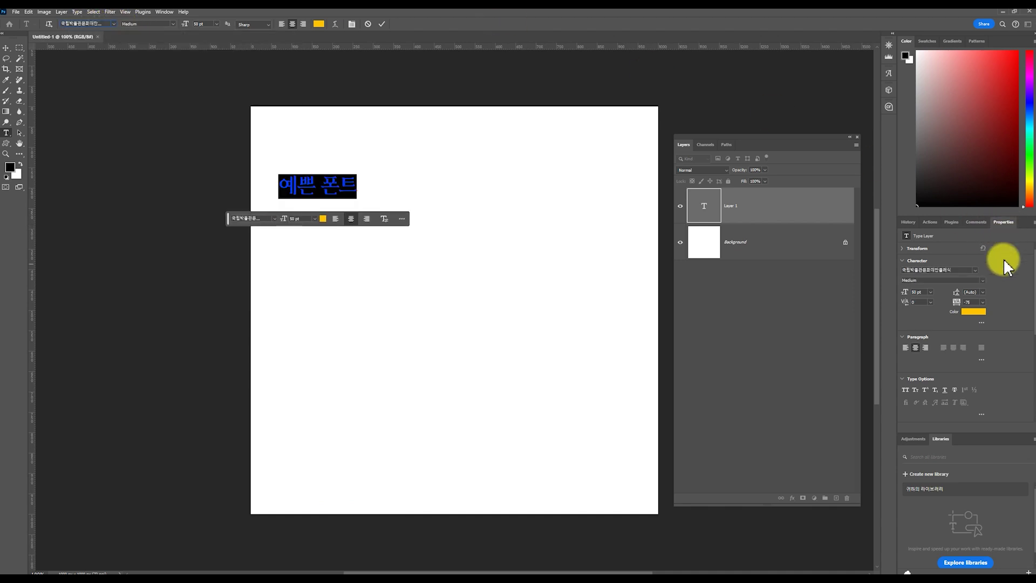
{"action": "left_click", "coordinate": [974, 270]}
{"action": "left_click", "coordinate": [973, 270]}
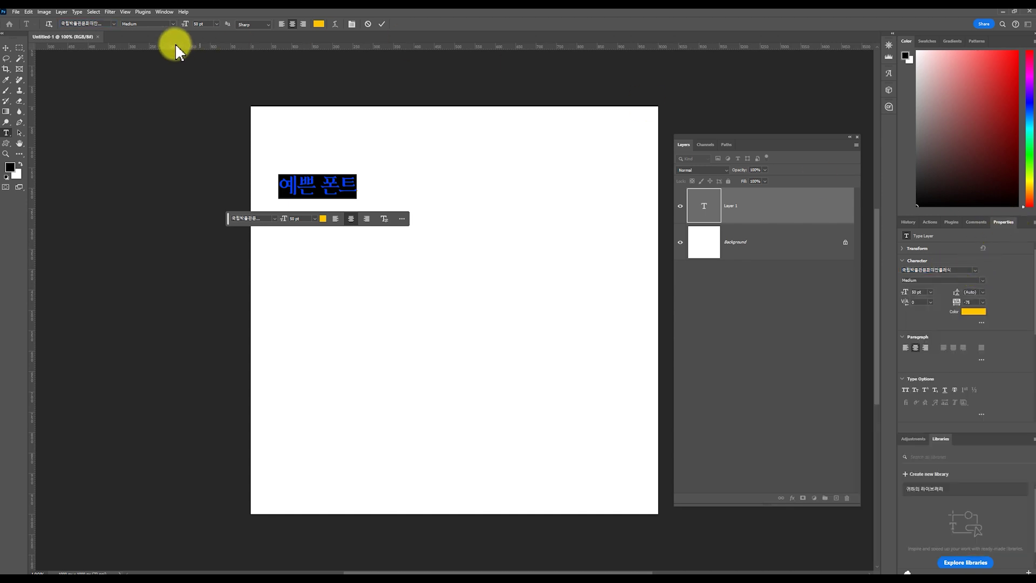
{"action": "left_click", "coordinate": [164, 11]}
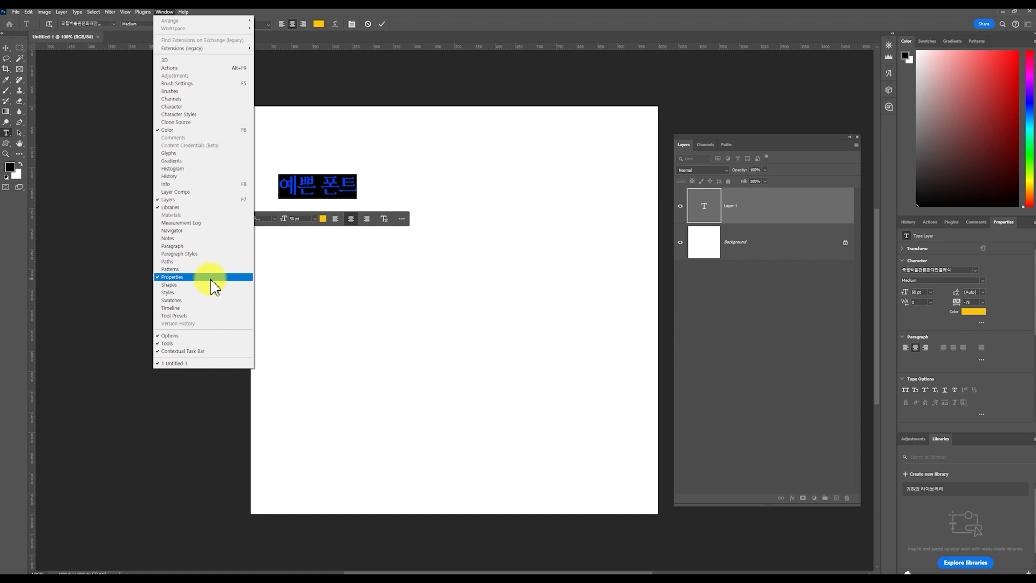
{"action": "left_click", "coordinate": [458, 23]}
Step: Search the fonts for 평화, apply 평창 평화체 Bold to the selected text and finish editing it
{"action": "left_click", "coordinate": [274, 220]}
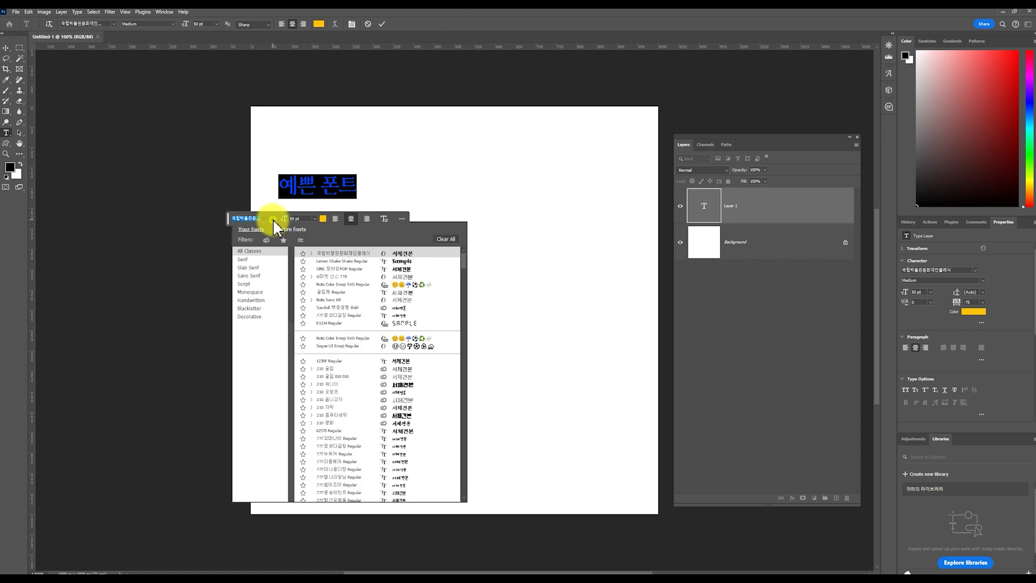
{"action": "type", "text": "광화"}
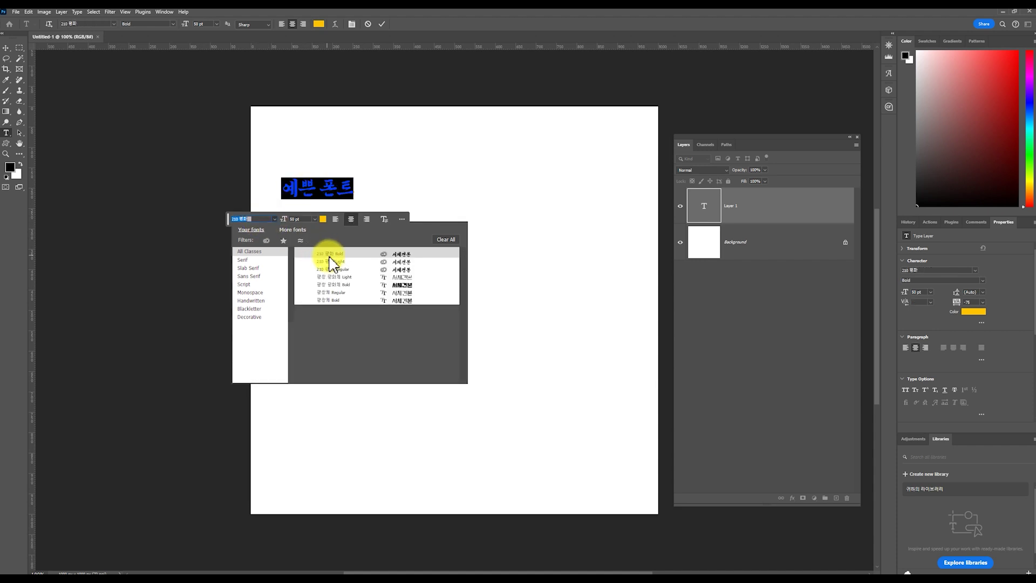
{"action": "left_click", "coordinate": [348, 286]}
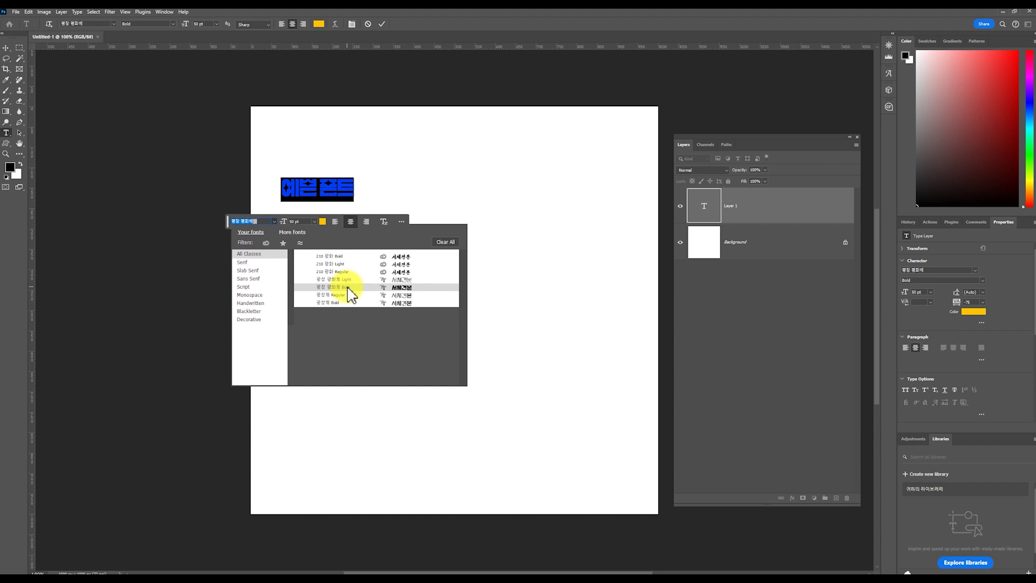
{"action": "left_click", "coordinate": [342, 285]}
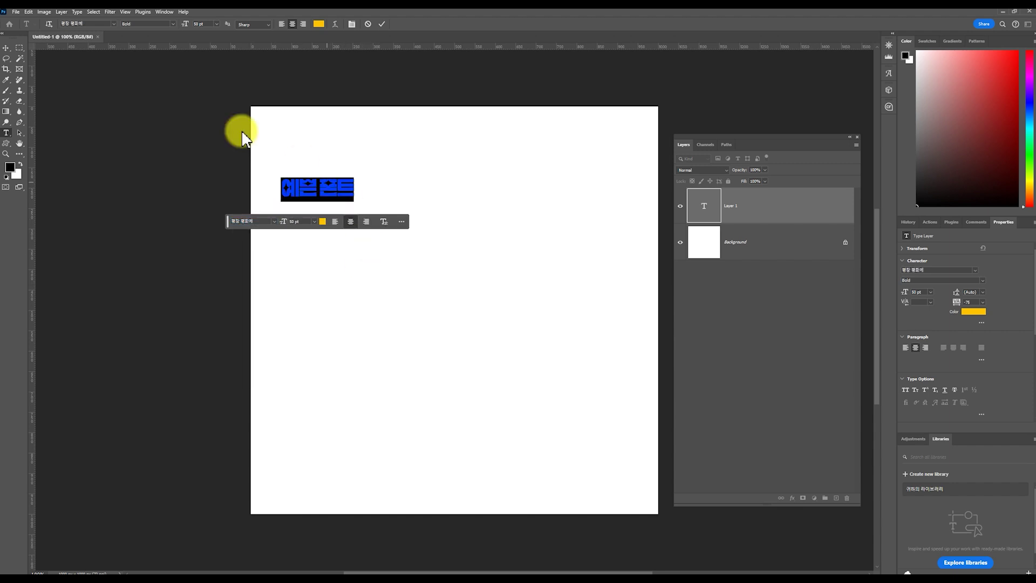
{"action": "left_click", "coordinate": [6, 48]}
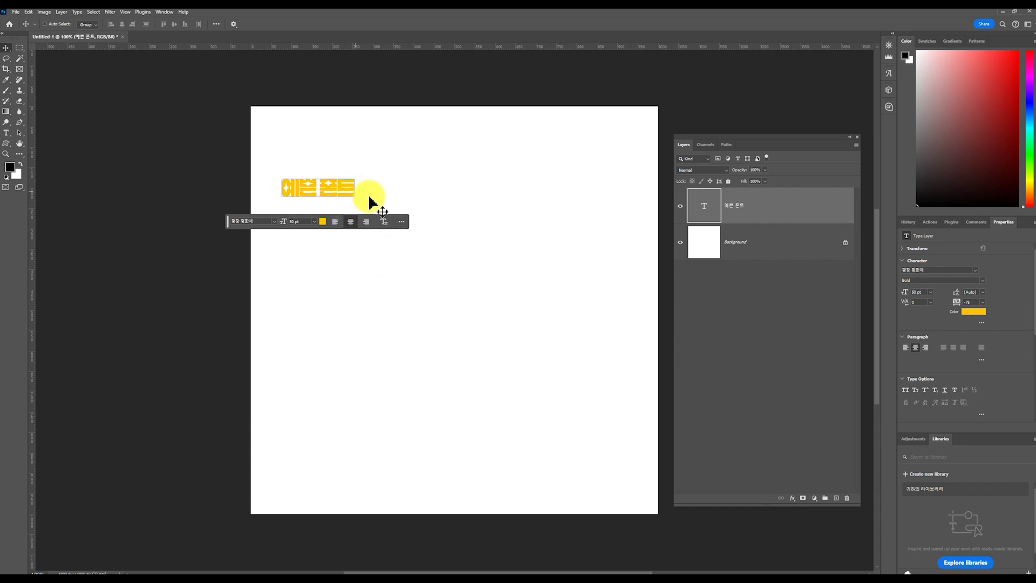
Step: Try a tracking of 0 on the text, then set it to -25
{"action": "left_click", "coordinate": [981, 303]}
{"action": "left_click", "coordinate": [975, 355]}
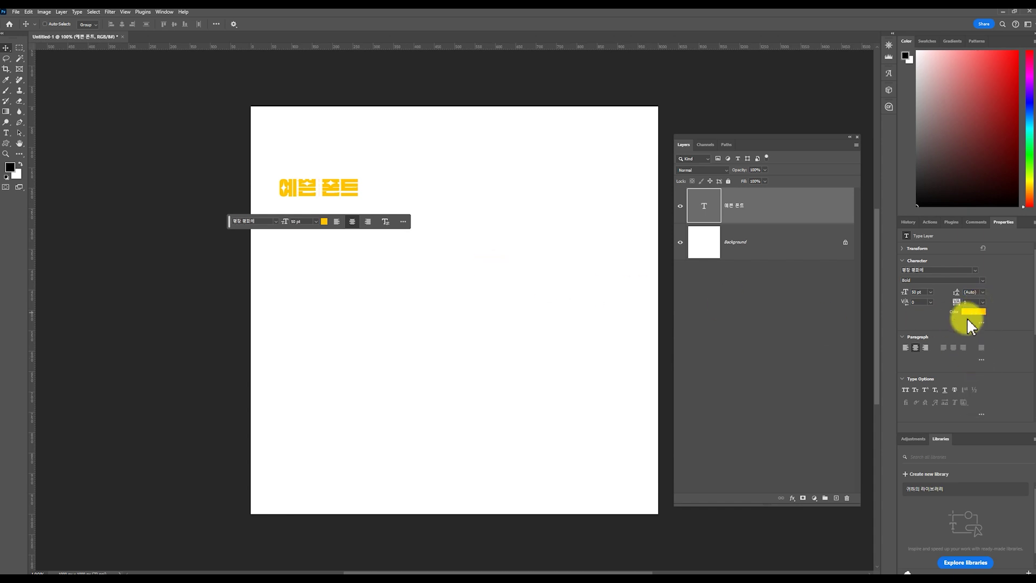
{"action": "left_click", "coordinate": [981, 303]}
{"action": "left_click", "coordinate": [978, 330]}
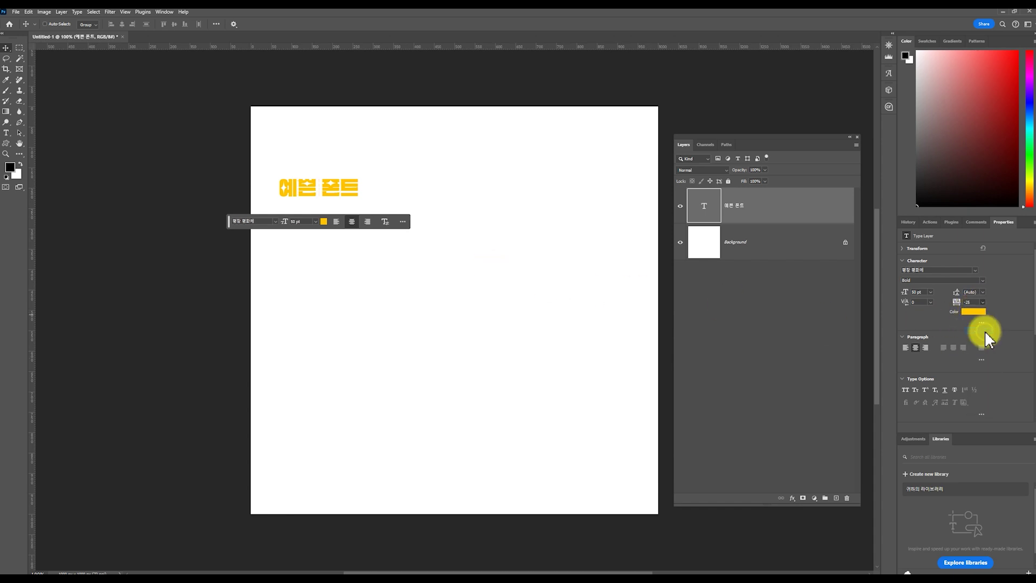
Step: Set the font size of the "예쁜 폰트" text to 150 pt
{"action": "double_click", "coordinate": [340, 189]}
{"action": "key", "text": "ctrl+h"}
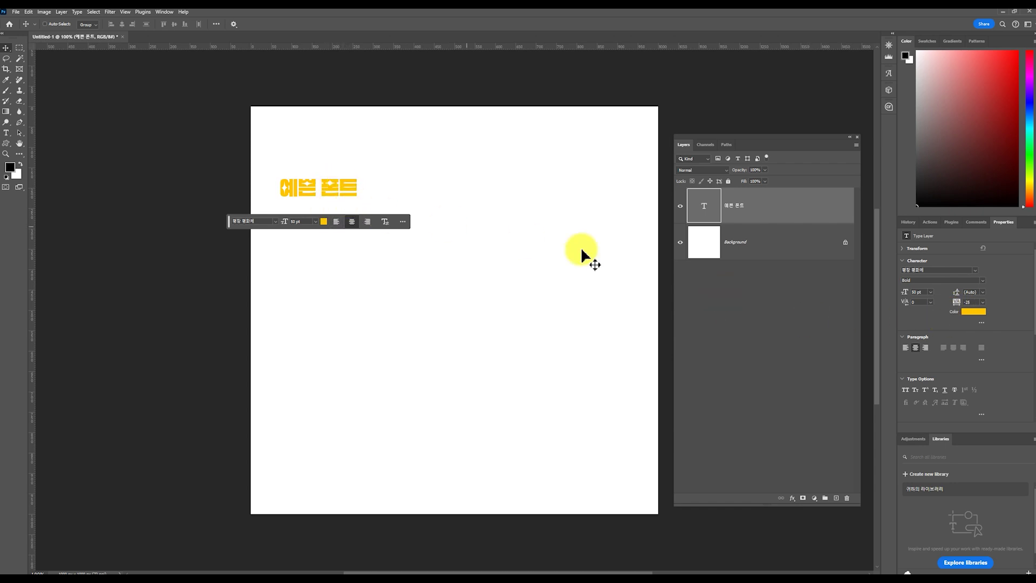
{"action": "left_click", "coordinate": [930, 292]}
{"action": "left_click", "coordinate": [924, 409]}
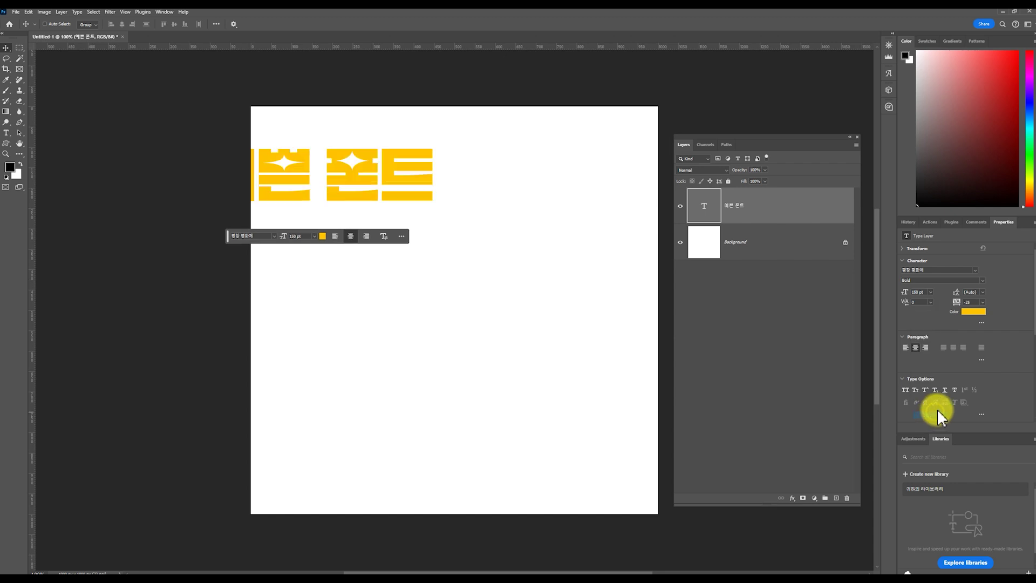
Step: Move the "예쁜 폰트" text to the upper middle of the canvas and add the text "Apple" centred below it
{"action": "left_click_drag", "start_coordinate": [347, 176], "coordinate": [483, 169]}
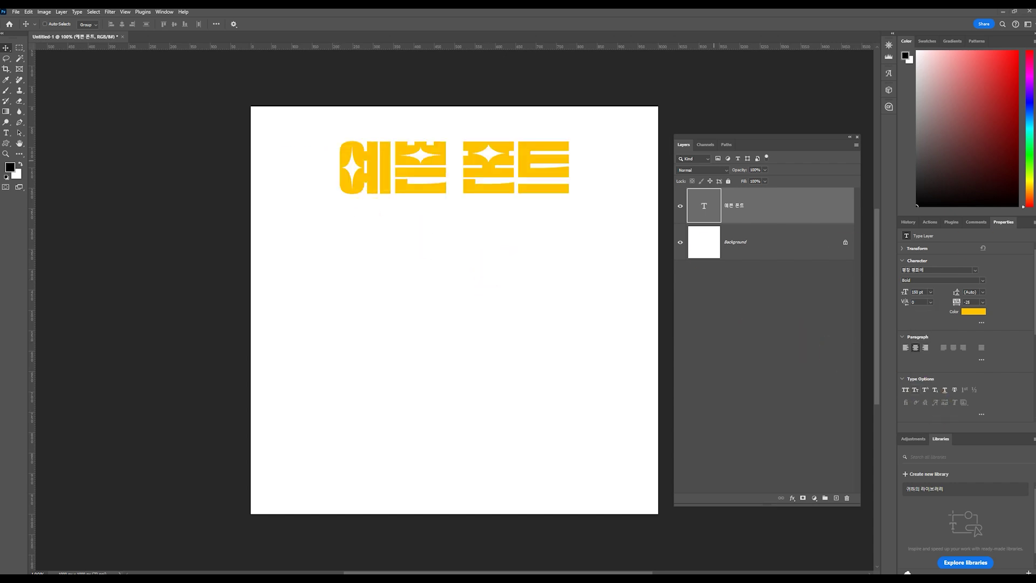
{"action": "left_click", "coordinate": [7, 134]}
{"action": "left_click", "coordinate": [324, 283]}
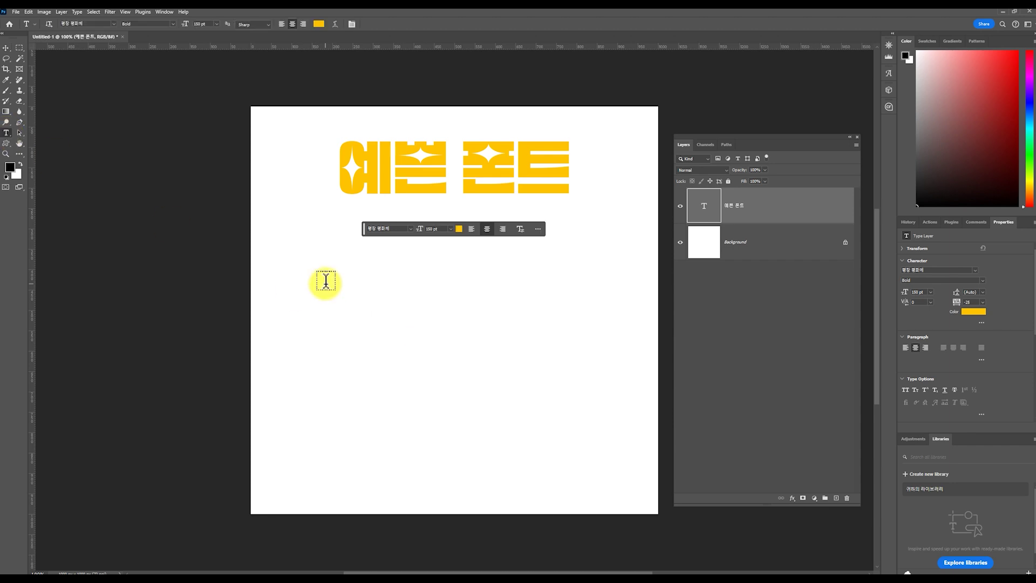
{"action": "key", "text": "BackSpace"}
{"action": "type", "text": "Apple"}
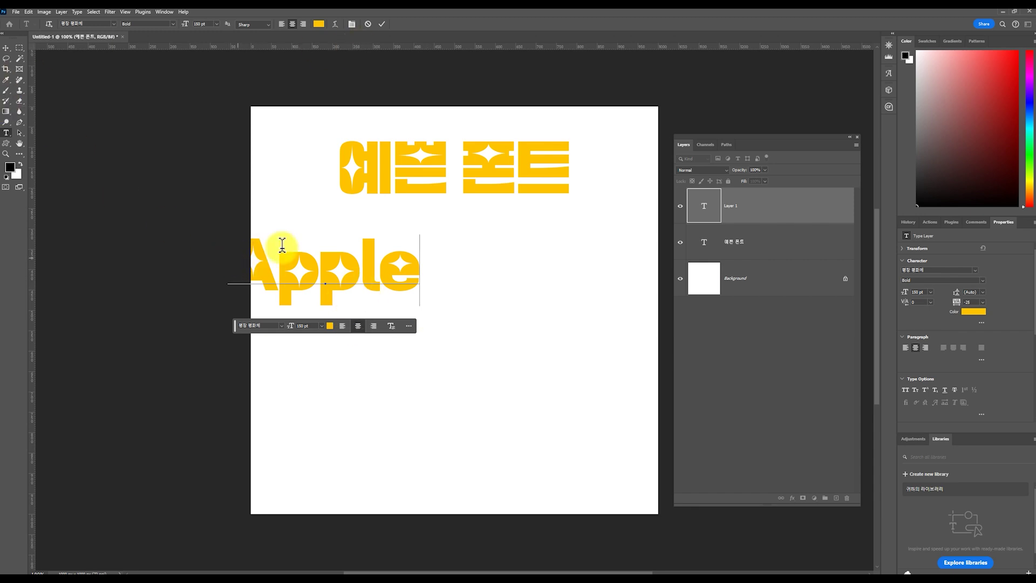
{"action": "left_click", "coordinate": [6, 47]}
{"action": "left_click_drag", "start_coordinate": [324, 270], "coordinate": [451, 264]}
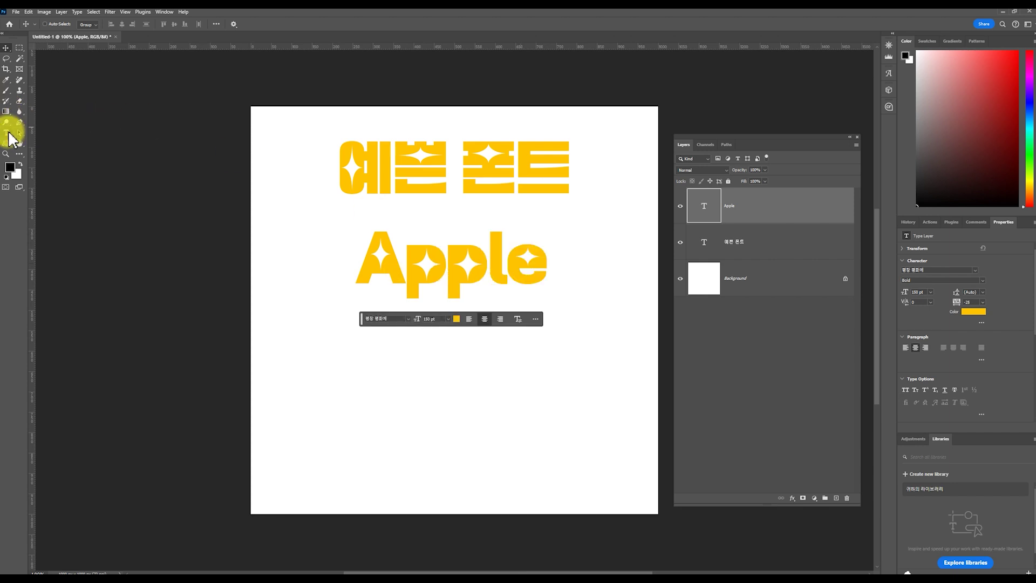
Step: Search the fonts for Lemon Shake Shake, apply its Regular style to the whole "Apple" text and finish editing it
{"action": "left_click", "coordinate": [6, 132]}
{"action": "double_click", "coordinate": [462, 260]}
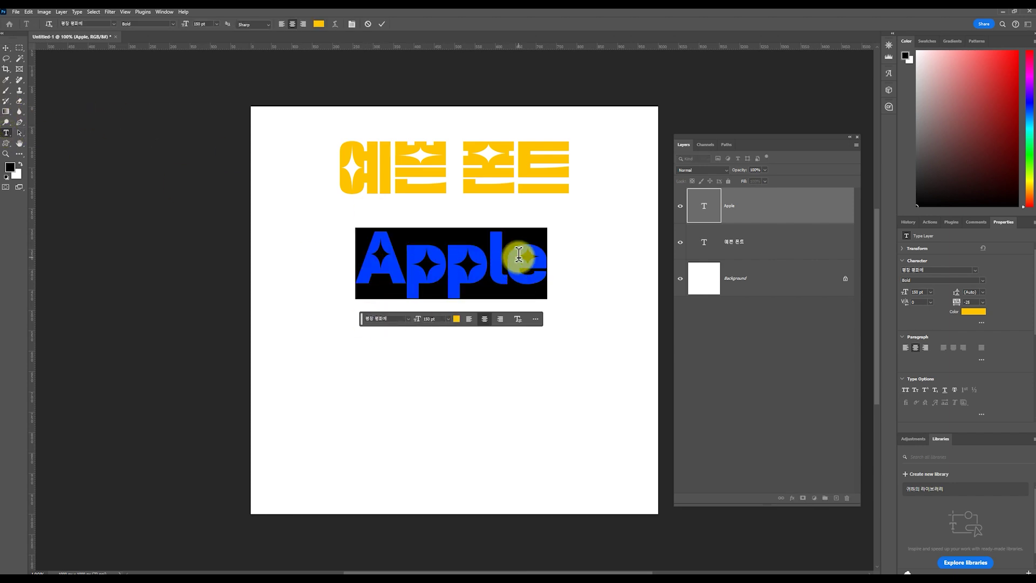
{"action": "left_click", "coordinate": [409, 320]}
{"action": "key", "text": "BackSpace"}
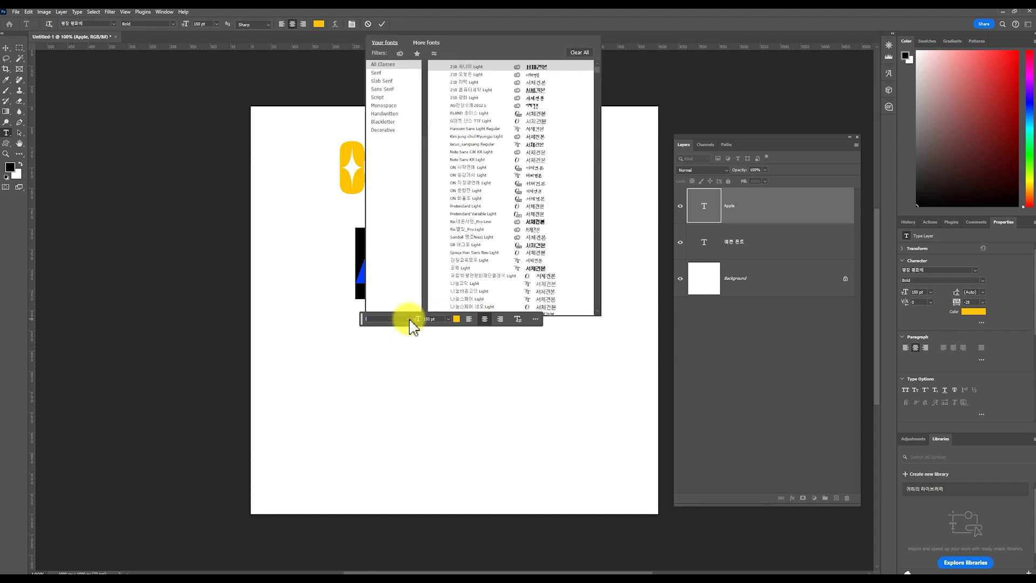
{"action": "type", "text": "emon Shake Sh"}
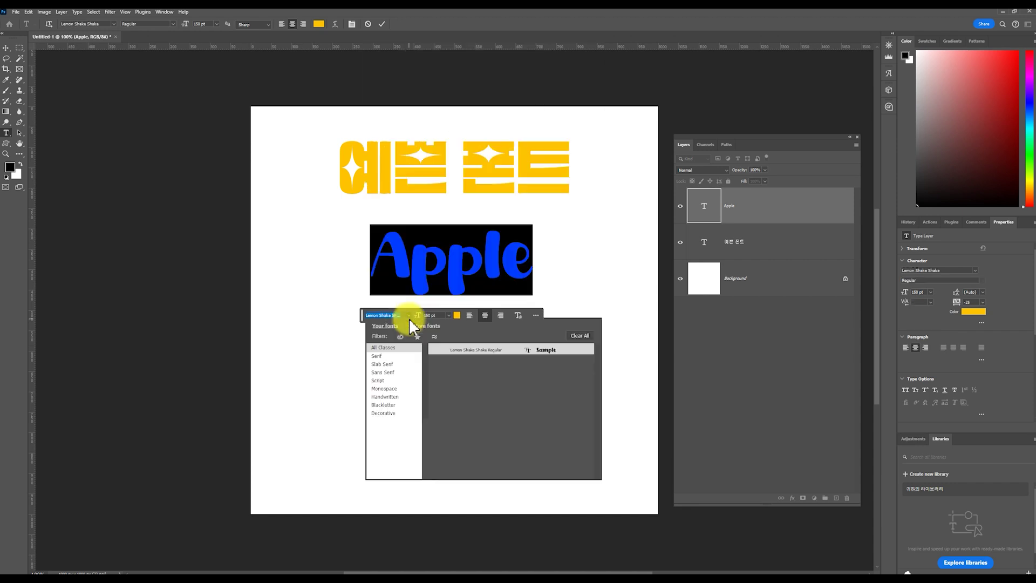
{"action": "key", "text": "Return"}
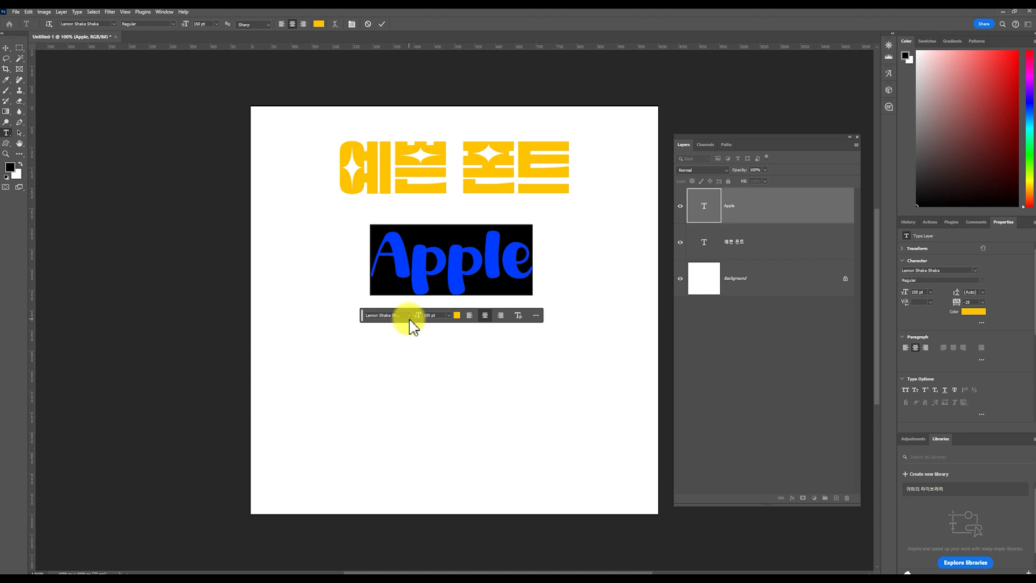
{"action": "left_click", "coordinate": [6, 48]}
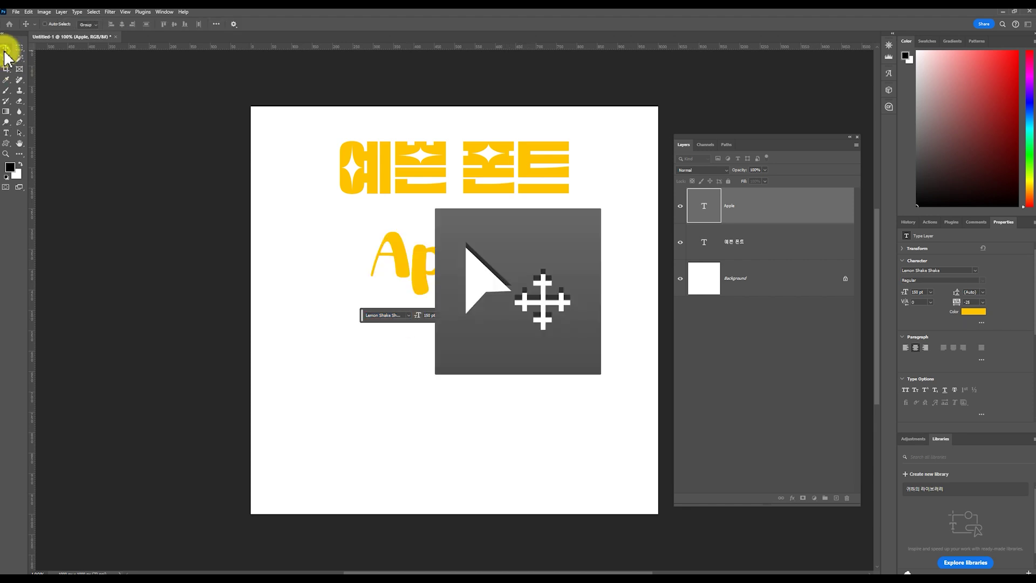
Step: Try a tracking of -75 and of 0 on the "Apple" text, then set it to -50
{"action": "left_click", "coordinate": [983, 303]}
{"action": "left_click", "coordinate": [979, 316]}
{"action": "left_click", "coordinate": [982, 302]}
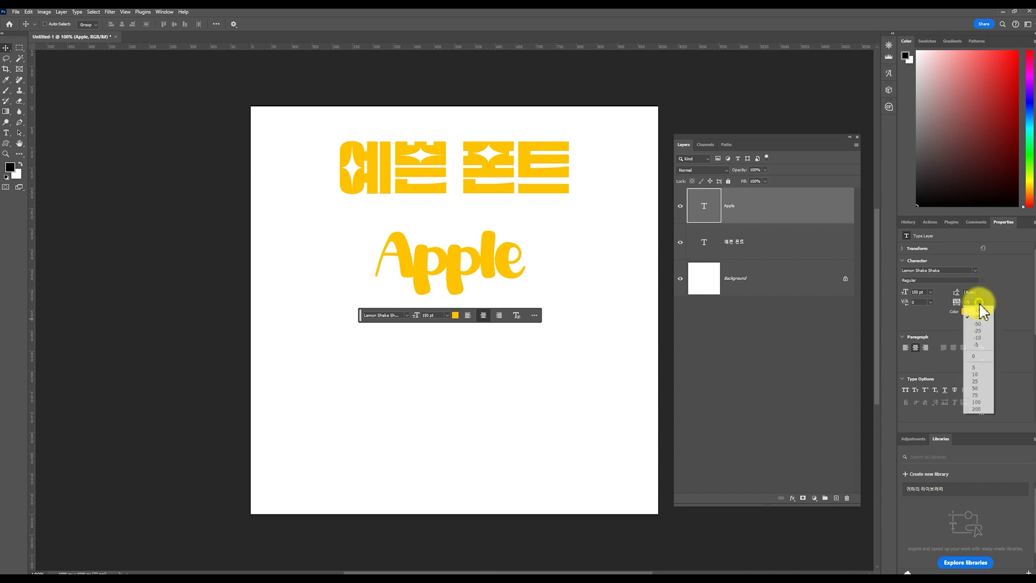
{"action": "left_click", "coordinate": [987, 356]}
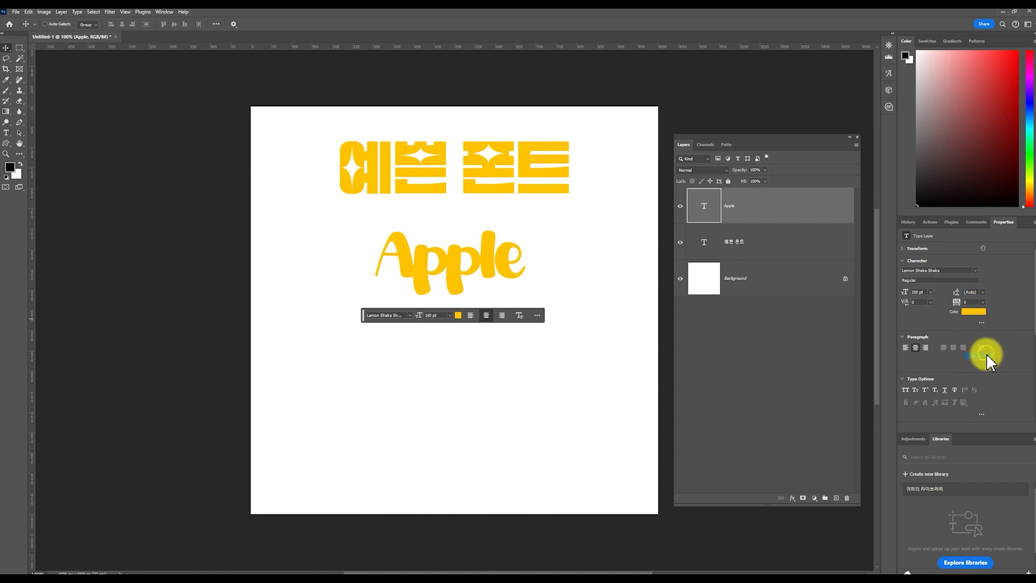
{"action": "left_click", "coordinate": [982, 302]}
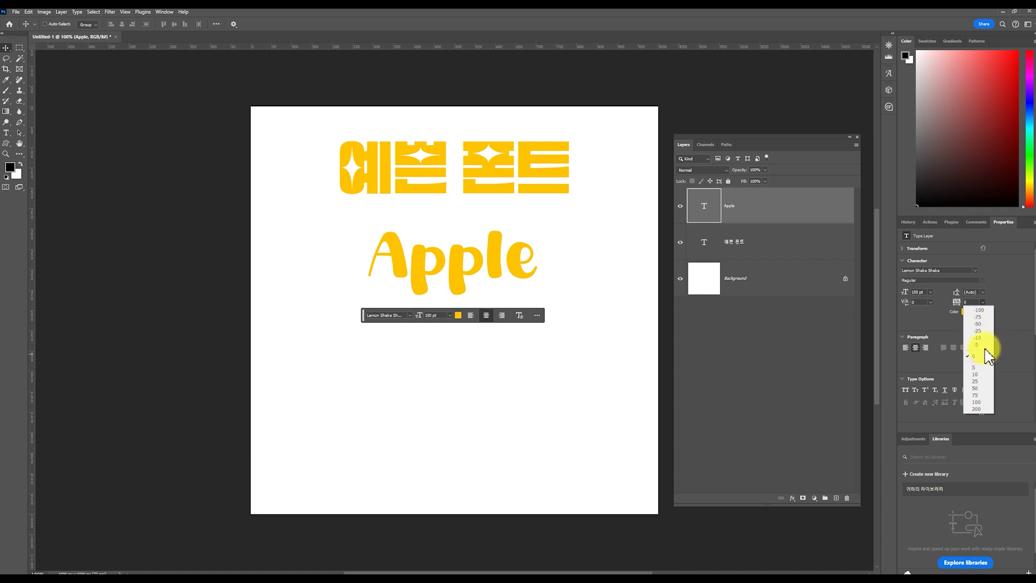
{"action": "left_click", "coordinate": [977, 324]}
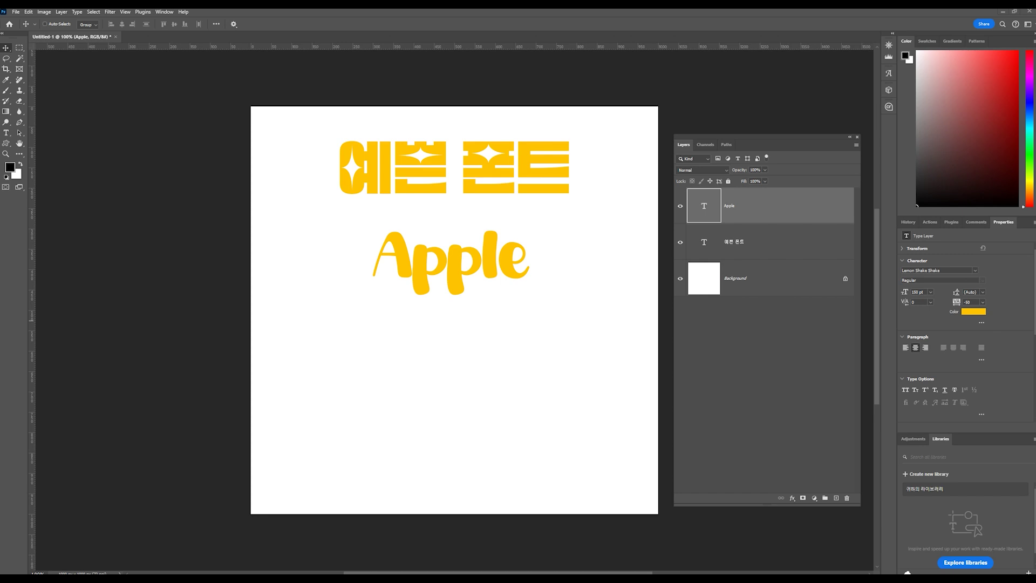
Step: Duplicate the "예쁜 폰트" text layer and move the copy straight down below the "Apple" text
{"action": "left_click", "coordinate": [747, 241]}
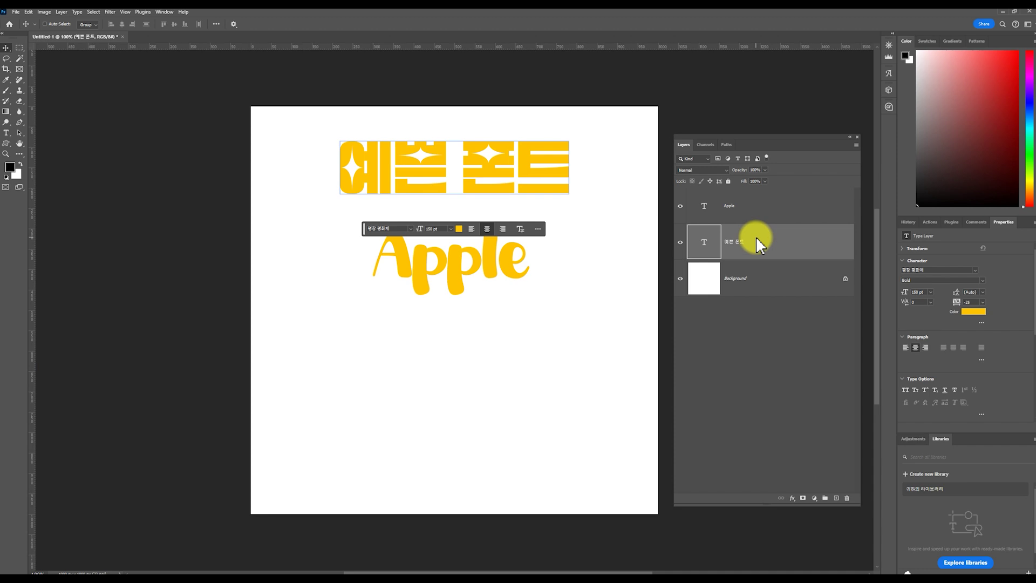
{"action": "key", "text": "ctrl+j"}
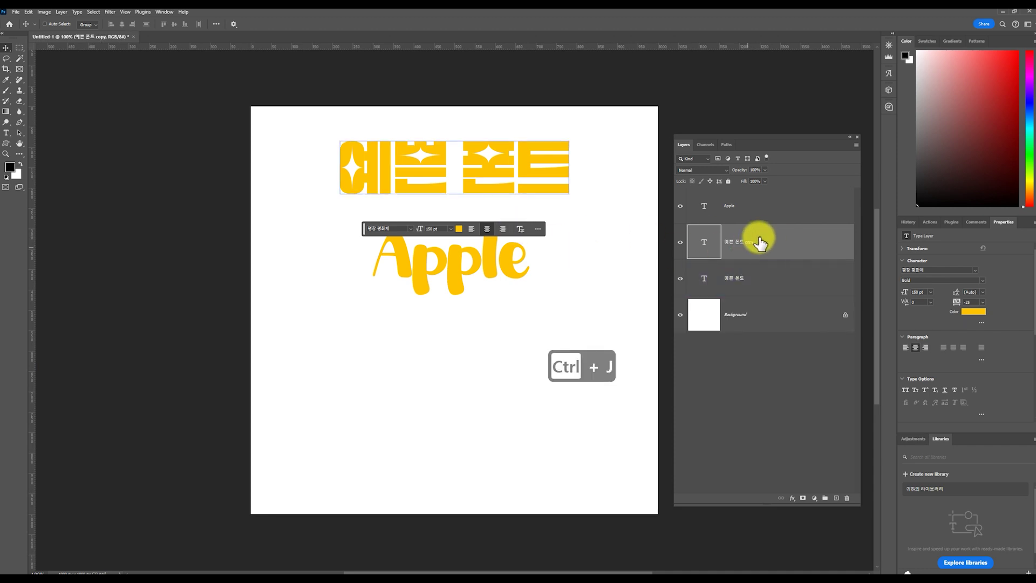
{"action": "key", "text": "shift"}
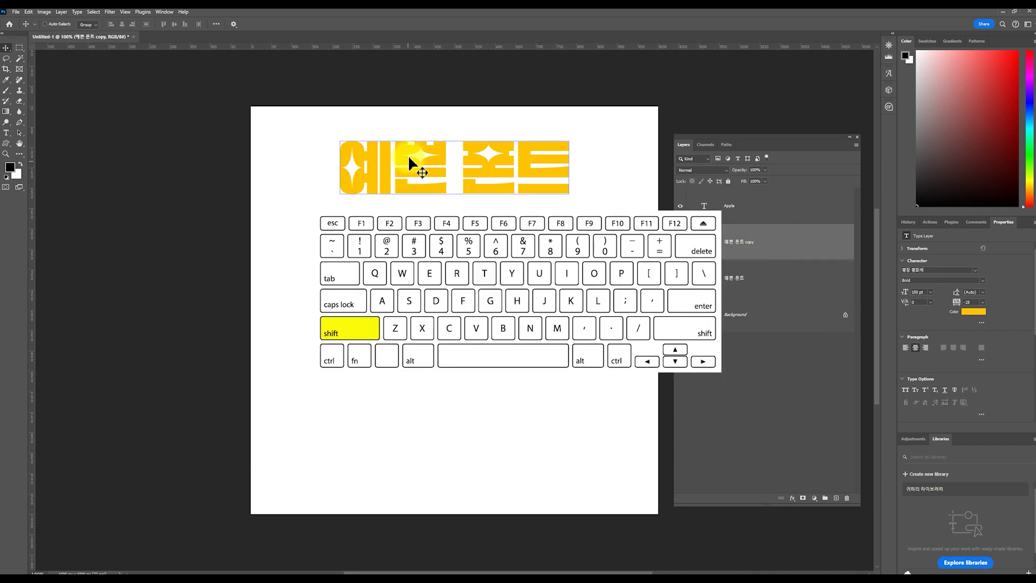
{"action": "left_click", "coordinate": [6, 50]}
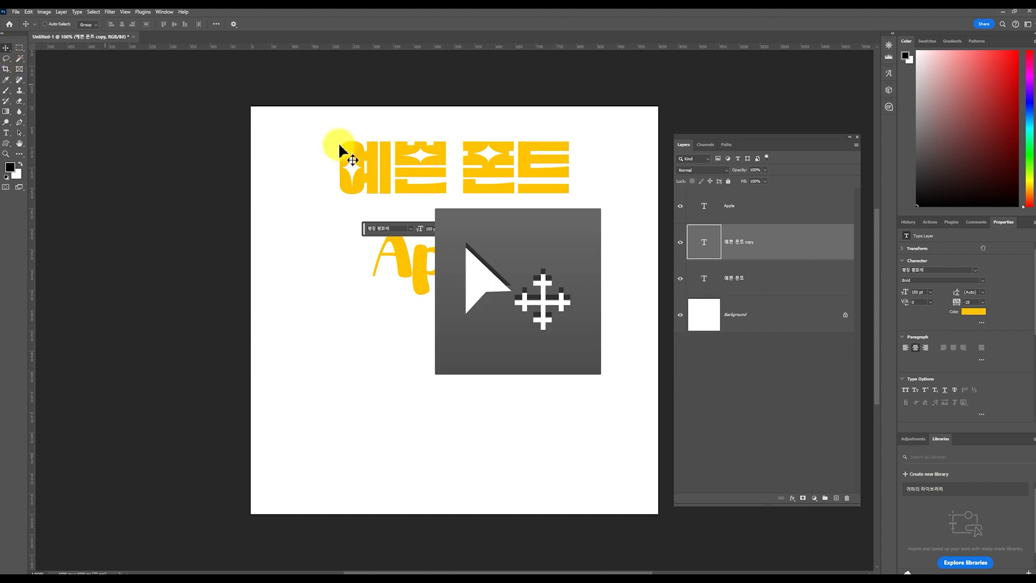
{"action": "left_click_drag", "start_coordinate": [444, 167], "coordinate": [444, 368]}
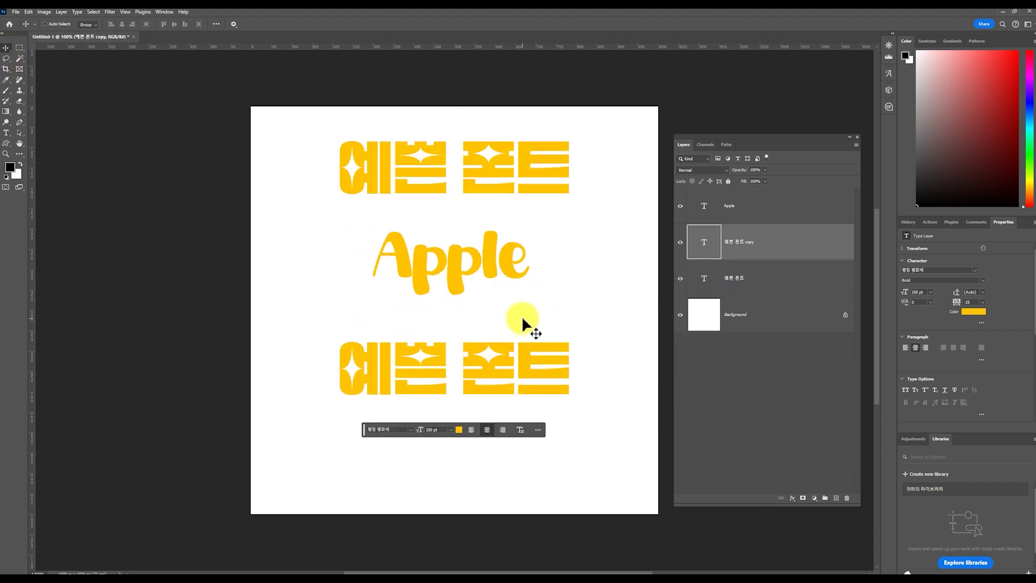
Step: Search the fonts for 세레, apply pin 세레니티OTF Regular to the whole duplicated "예쁜 폰트" text and finish editing it
{"action": "left_click", "coordinate": [6, 132]}
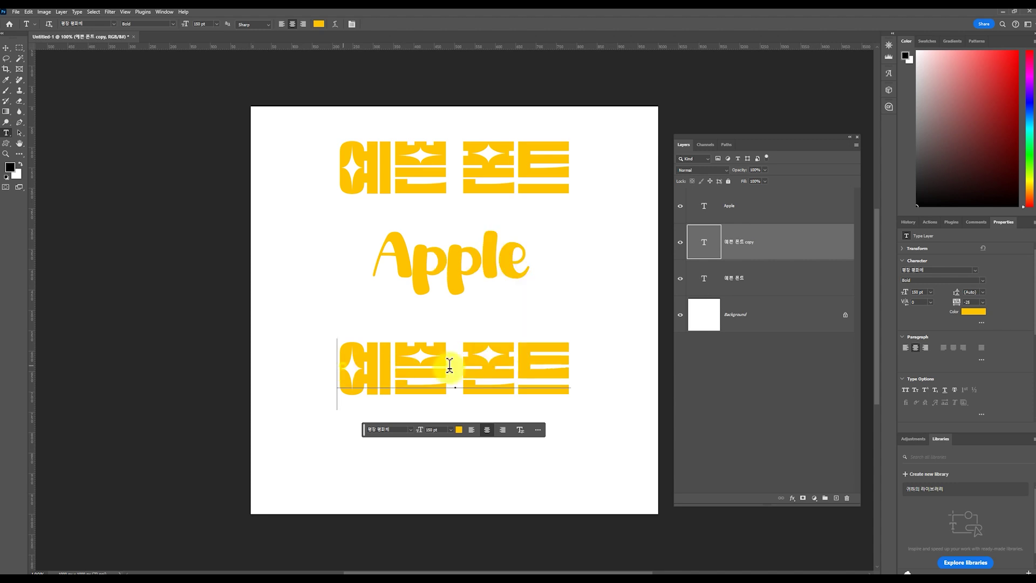
{"action": "triple_click", "coordinate": [415, 356]}
{"action": "left_click", "coordinate": [345, 362]}
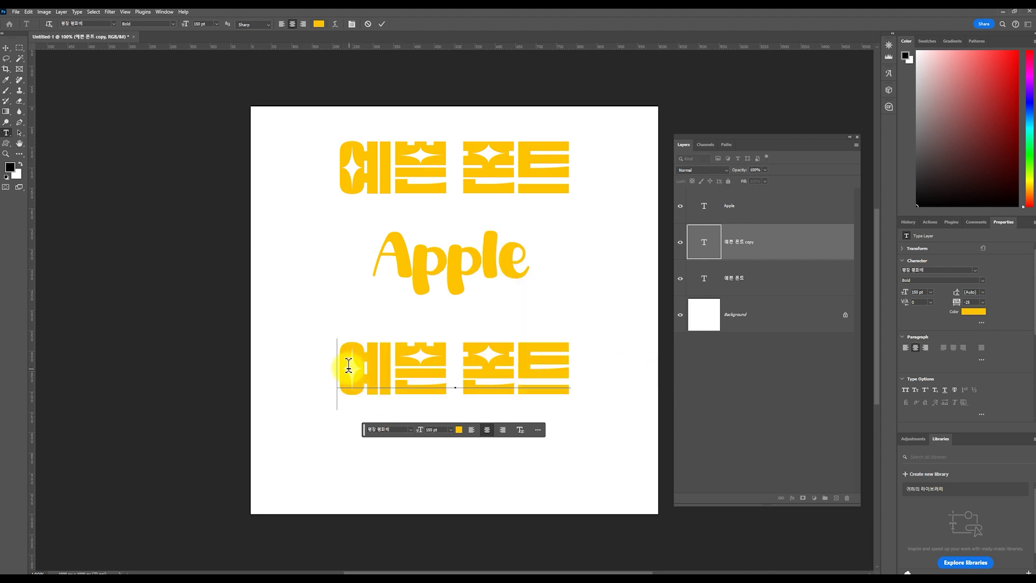
{"action": "left_click_drag", "start_coordinate": [341, 360], "coordinate": [626, 377]}
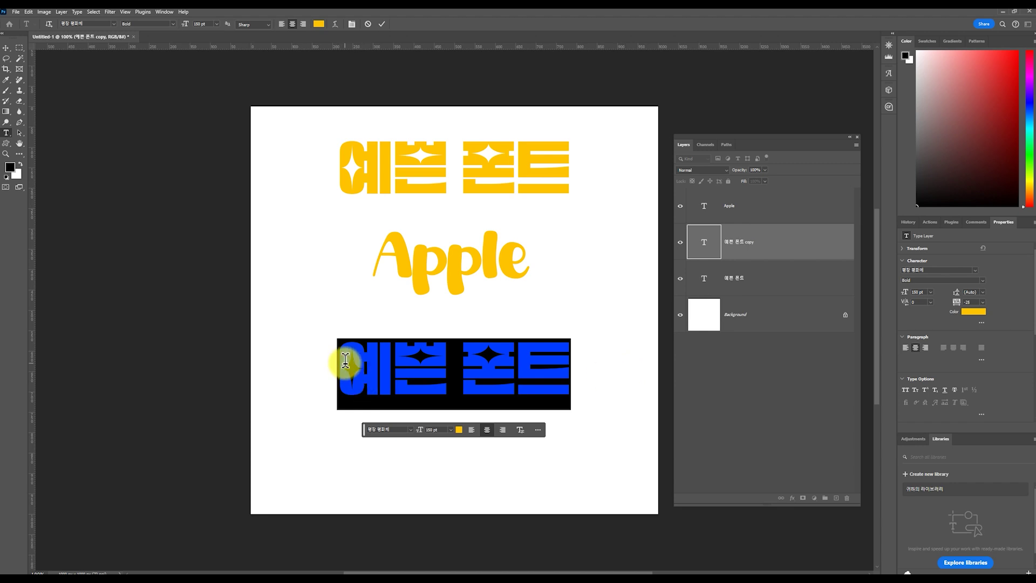
{"action": "left_click", "coordinate": [397, 429]}
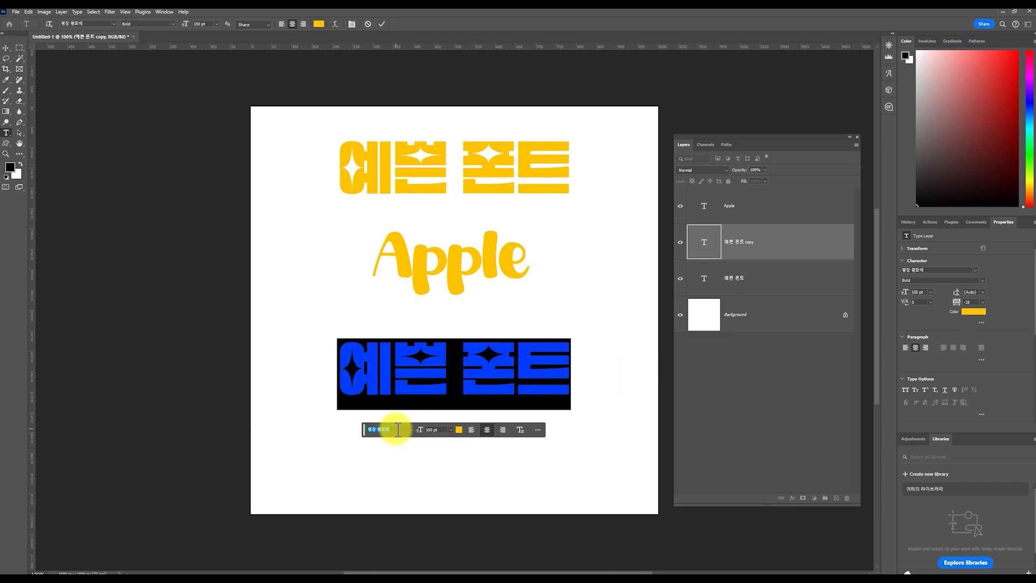
{"action": "type", "text": "tp"}
{"action": "key", "text": "BackSpace"}
{"action": "key", "text": "BackSpace"}
{"action": "key", "text": "BackSpace"}
{"action": "key", "text": "Hangul"}
{"action": "type", "text": "세레"}
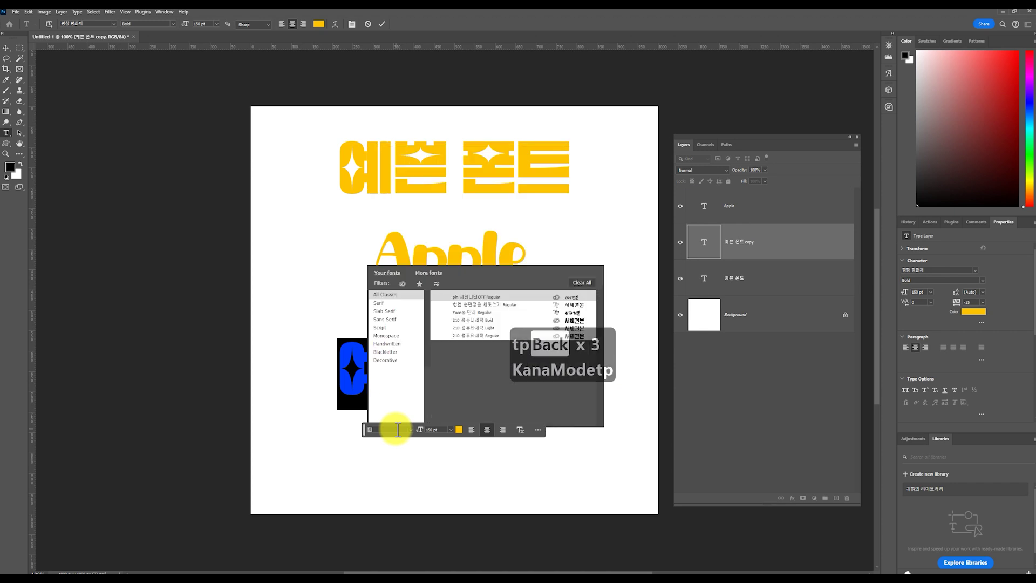
{"action": "key", "text": "Down"}
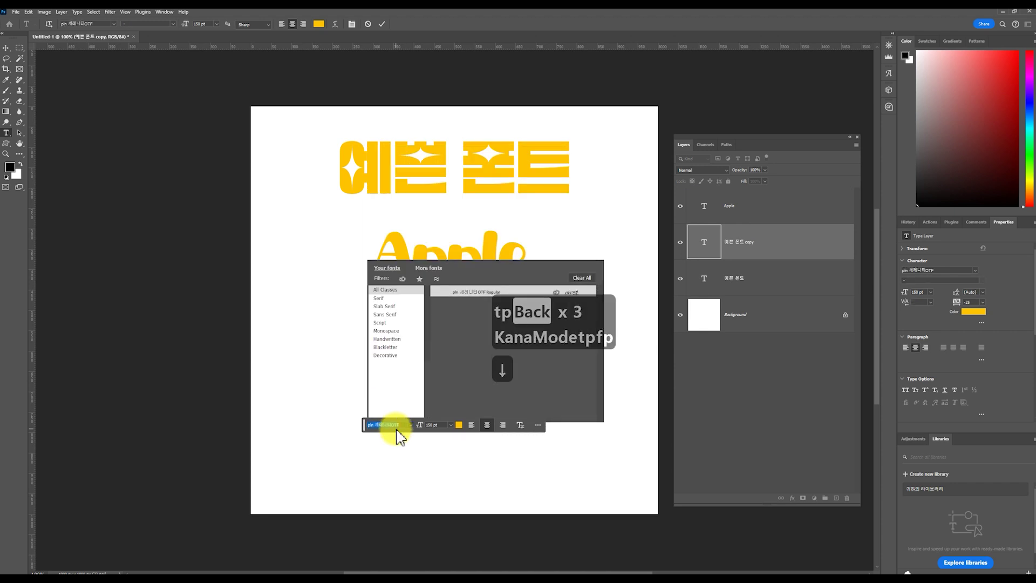
{"action": "key", "text": "Return"}
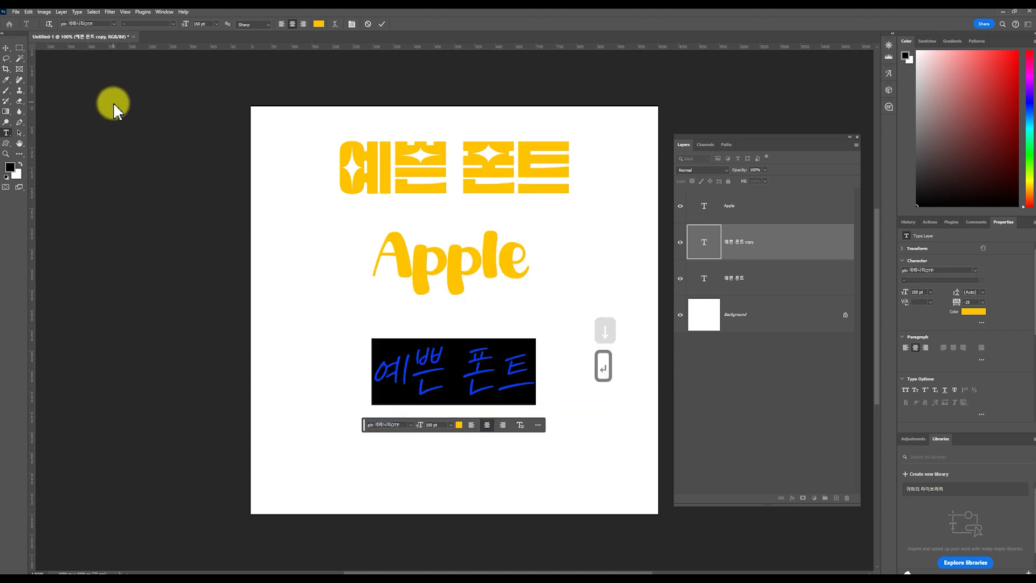
{"action": "left_click", "coordinate": [6, 48]}
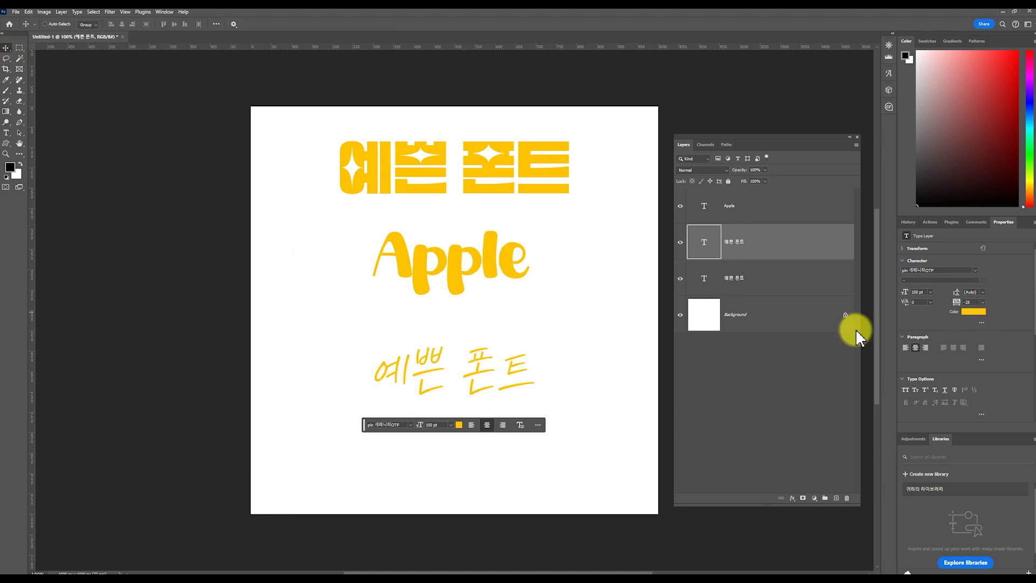
Step: Set the tracking of the lower "예쁜 폰트" text to -75 and move it up closer to "Apple"
{"action": "left_click", "coordinate": [982, 302]}
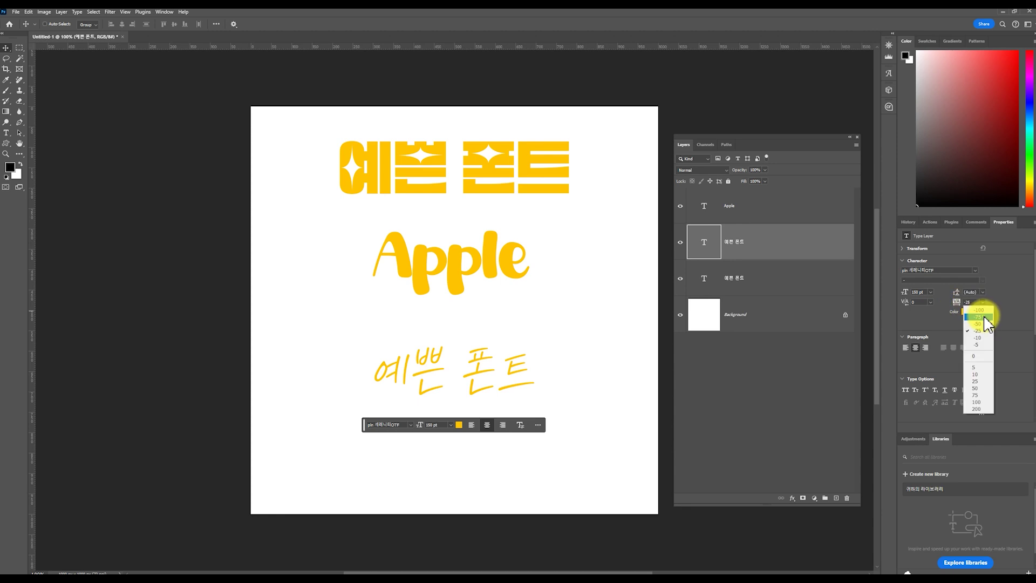
{"action": "left_click", "coordinate": [981, 317]}
{"action": "left_click_drag", "start_coordinate": [485, 393], "coordinate": [490, 363]}
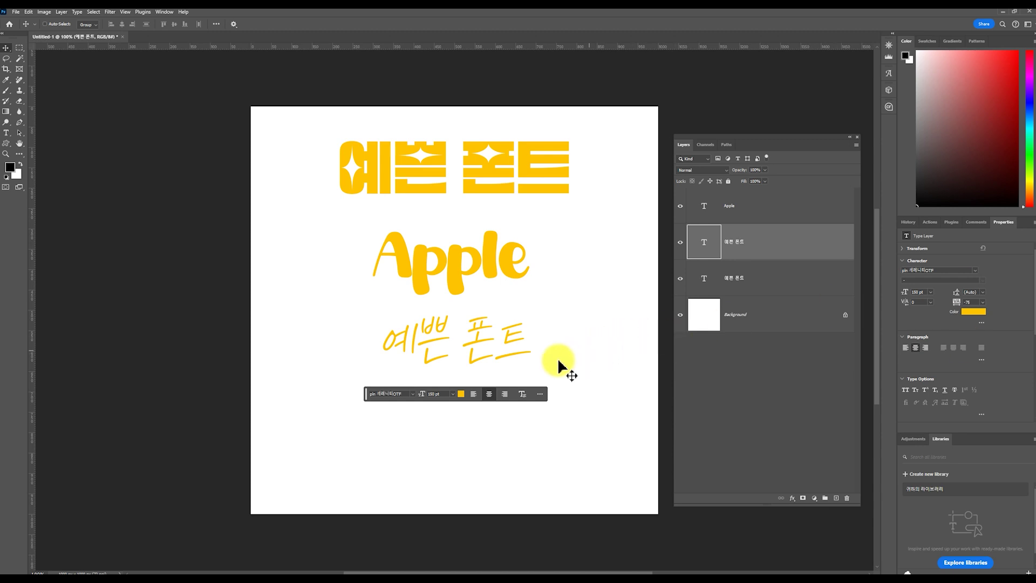
{"action": "scroll", "coordinate": [588, 345], "scroll_direction": "down", "scroll_amount": 1}
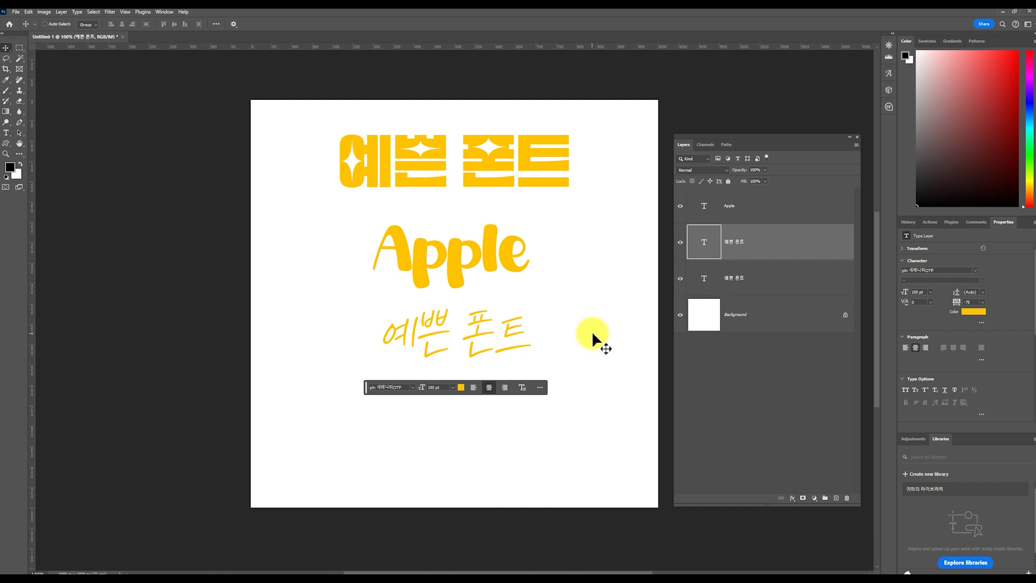